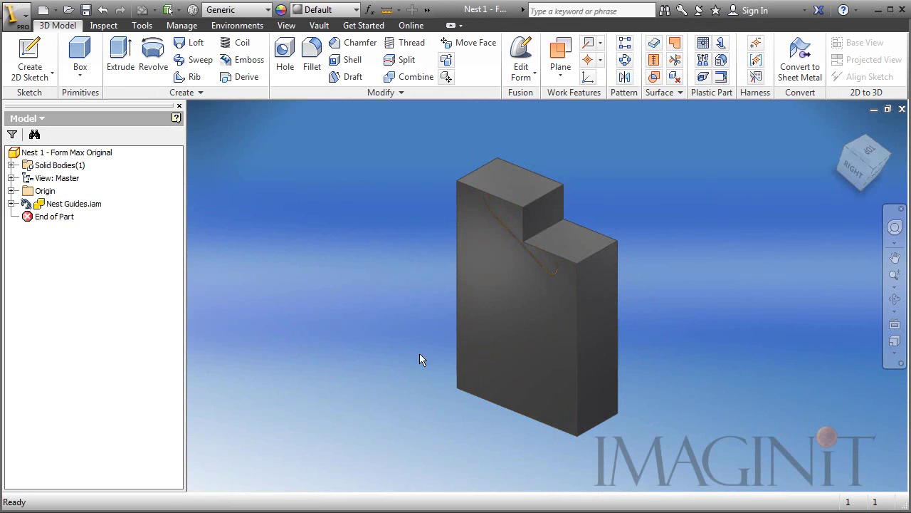
- Set the part's appearance to a clear blue and examine the guide strip inside the block
{"action": "middle_click_drag", "start_coordinate": [412, 375], "coordinate": [452, 356], "text": "shift"}
{"action": "scroll", "coordinate": [610, 181], "scroll_direction": "down", "scroll_amount": 3}
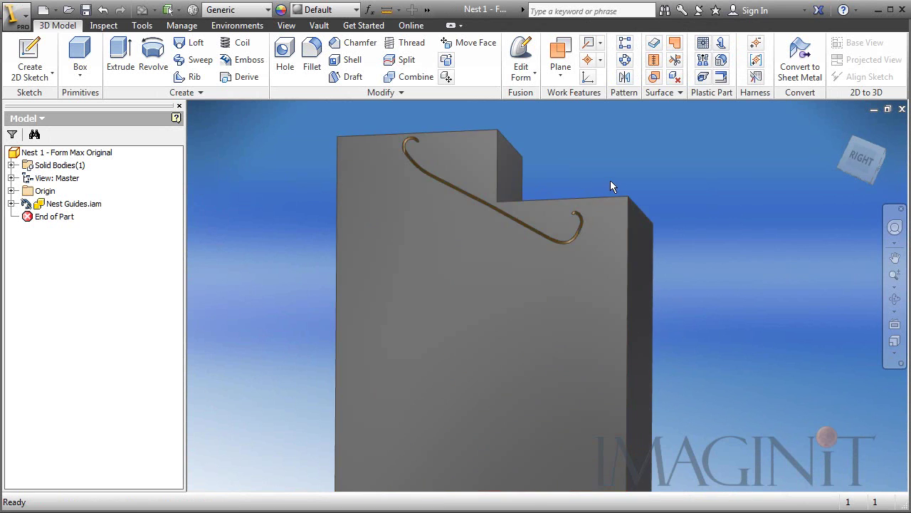
{"action": "middle_click_drag", "start_coordinate": [572, 153], "coordinate": [631, 284]}
{"action": "scroll", "coordinate": [559, 224], "scroll_direction": "down", "scroll_amount": 4}
{"action": "scroll", "coordinate": [606, 242], "scroll_direction": "up", "scroll_amount": 5}
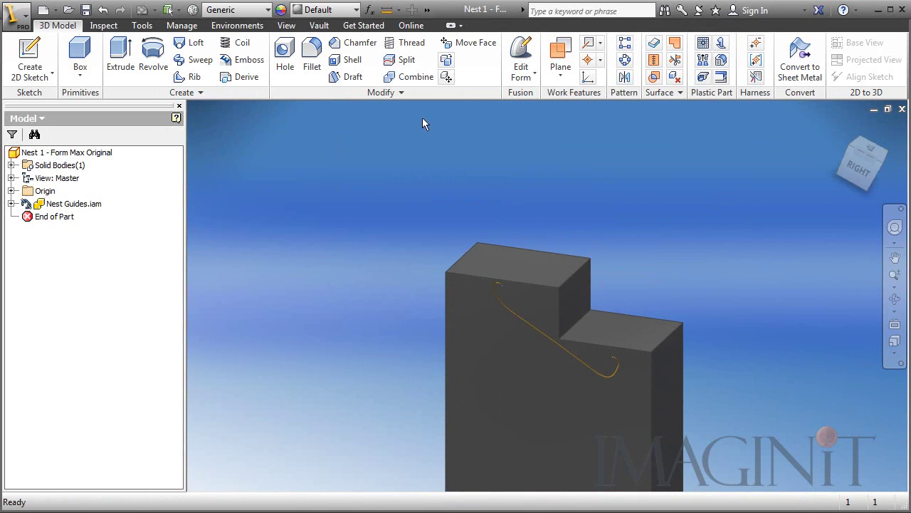
{"action": "left_click", "coordinate": [333, 10]}
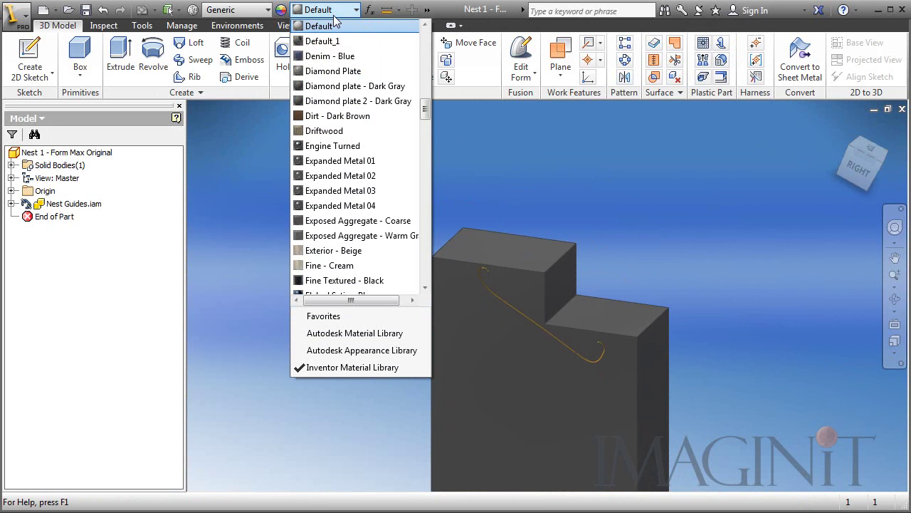
{"action": "mouse_move", "coordinate": [425, 108]}
{"action": "left_mouse_down"}
{"action": "mouse_move", "coordinate": [425, 62]}
{"action": "mouse_move", "coordinate": [425, 88]}
{"action": "left_mouse_up"}
{"action": "left_click", "coordinate": [327, 159]}
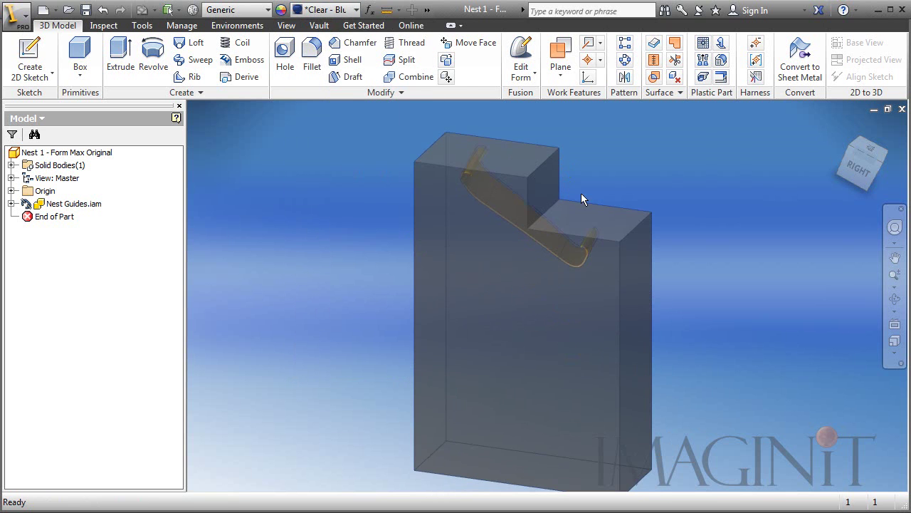
{"action": "mouse_move", "coordinate": [593, 204]}
{"action": "middle_mouse_down", "text": "shift"}
{"action": "mouse_move", "coordinate": [590, 179]}
{"action": "mouse_move", "coordinate": [573, 208]}
{"action": "mouse_move", "coordinate": [539, 226]}
{"action": "mouse_move", "coordinate": [602, 204]}
{"action": "mouse_move", "coordinate": [653, 201]}
{"action": "mouse_move", "coordinate": [617, 197]}
{"action": "mouse_move", "coordinate": [604, 213]}
{"action": "middle_mouse_up", "text": "shift"}
{"action": "middle_click_drag", "start_coordinate": [669, 156], "coordinate": [671, 213]}
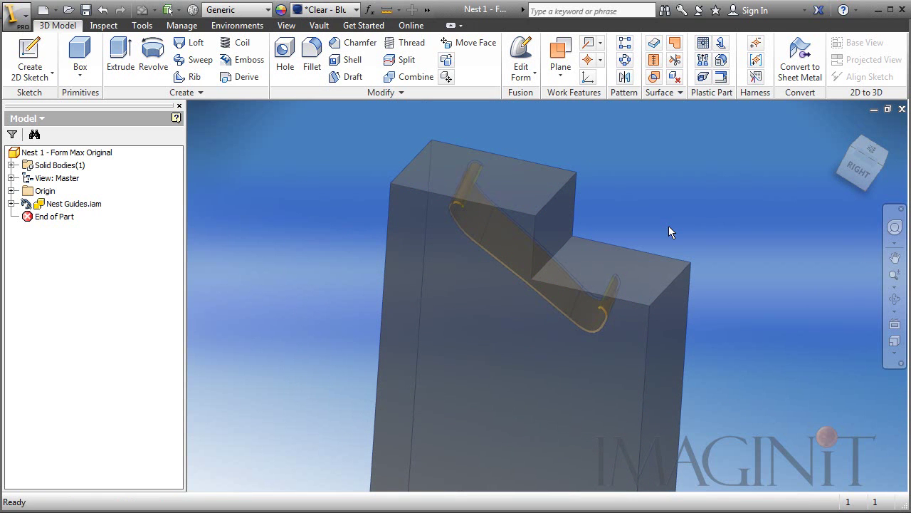
- Set the part's appearance back to Default
{"action": "left_click", "coordinate": [331, 10]}
{"action": "left_click_drag", "start_coordinate": [423, 89], "coordinate": [425, 28]}
{"action": "left_click", "coordinate": [335, 26]}
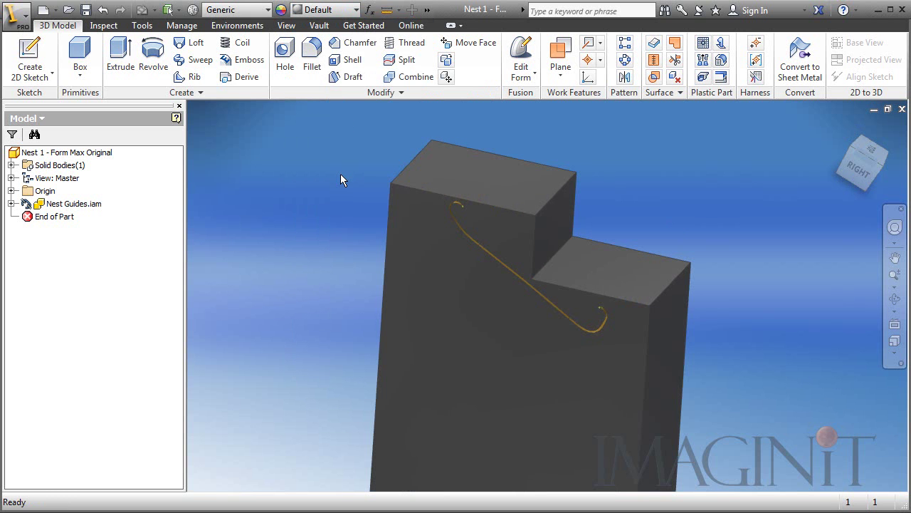
- Start a 2D sketch on the block's large stepped side face
{"action": "left_click", "coordinate": [33, 56]}
{"action": "left_click", "coordinate": [599, 321]}
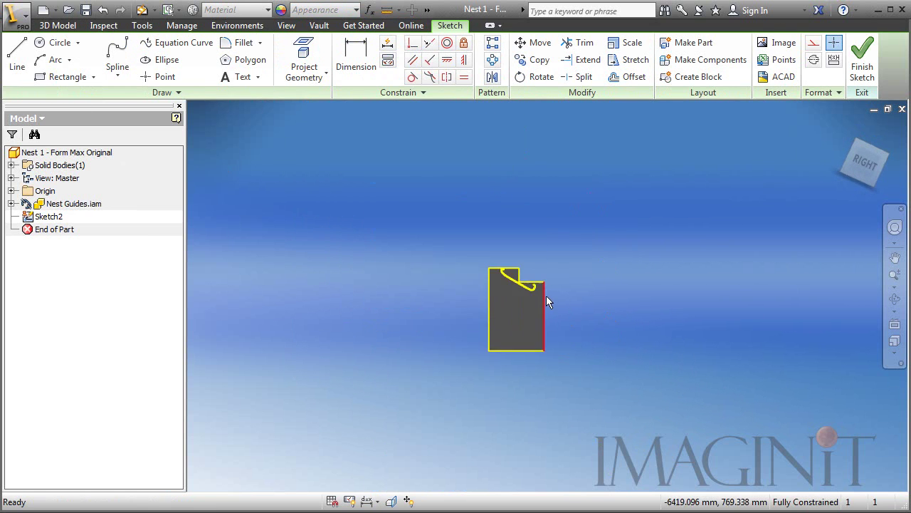
{"action": "scroll", "coordinate": [536, 297], "scroll_direction": "down", "scroll_amount": 3}
{"action": "mouse_move", "coordinate": [423, 228]}
{"action": "middle_mouse_down"}
{"action": "mouse_move", "coordinate": [494, 282]}
{"action": "mouse_move", "coordinate": [482, 363]}
{"action": "middle_mouse_up"}
{"action": "scroll", "coordinate": [495, 284], "scroll_direction": "down", "scroll_amount": 3}
{"action": "scroll", "coordinate": [482, 369], "scroll_direction": "down", "scroll_amount": 5}
- Sketch two vertical lines from above the block down into it, one just outside each hooked end of the guide profile
{"action": "left_click", "coordinate": [17, 57]}
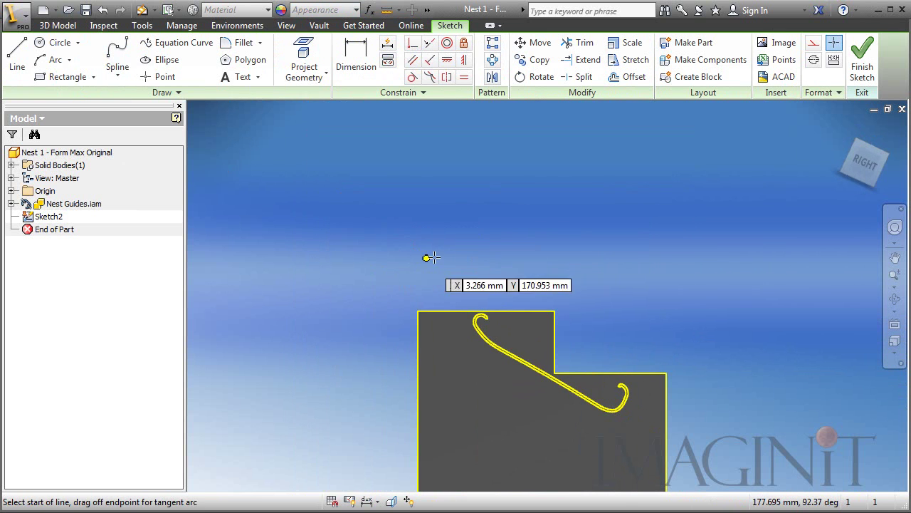
{"action": "left_click", "coordinate": [463, 222]}
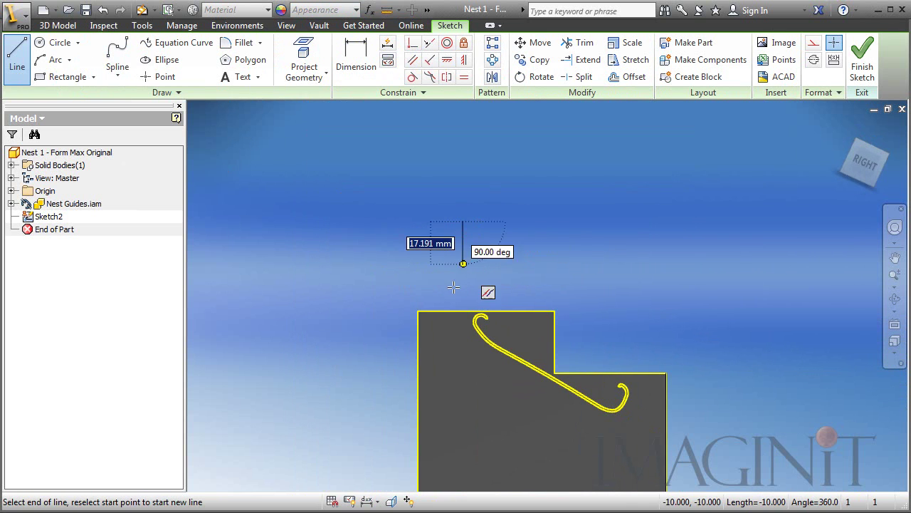
{"action": "left_click", "coordinate": [462, 410]}
{"action": "key", "text": "Escape"}
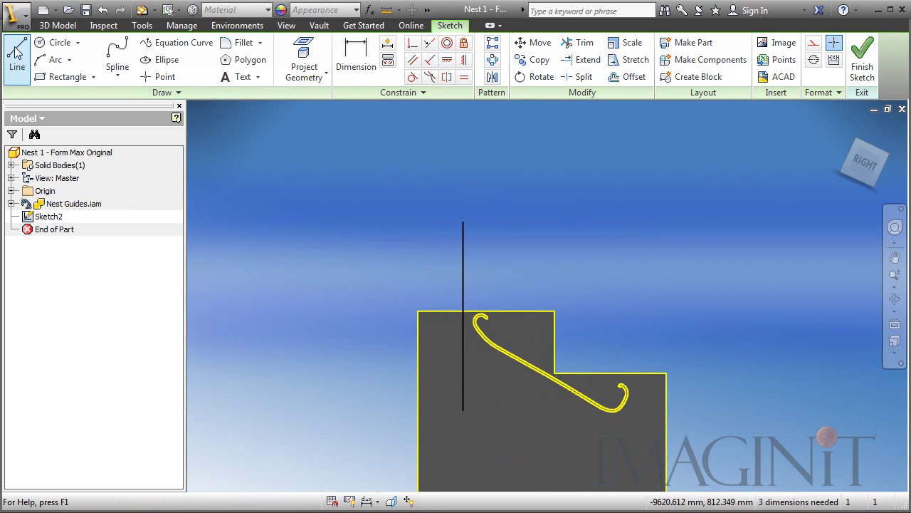
{"action": "left_click", "coordinate": [17, 53]}
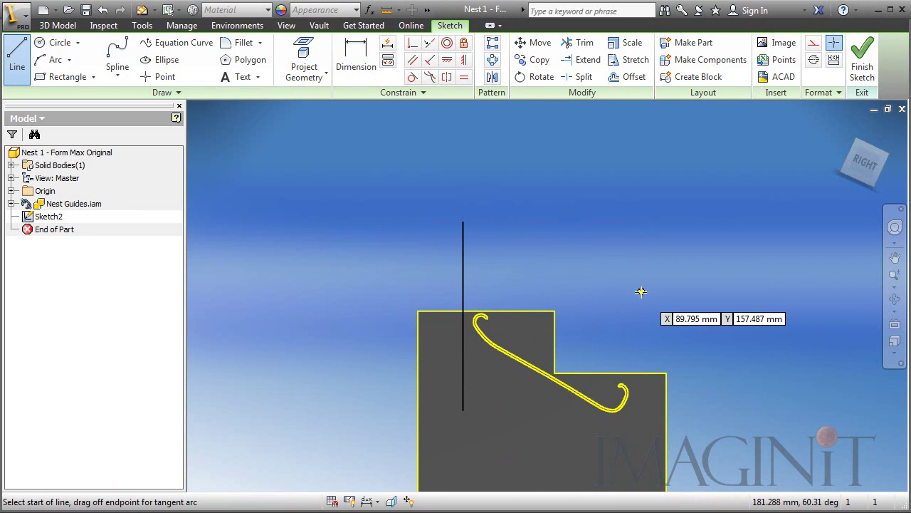
{"action": "left_click", "coordinate": [639, 223]}
{"action": "left_click", "coordinate": [639, 450]}
{"action": "key", "text": "Escape"}
{"action": "middle_click_drag", "start_coordinate": [526, 275], "coordinate": [501, 232]}
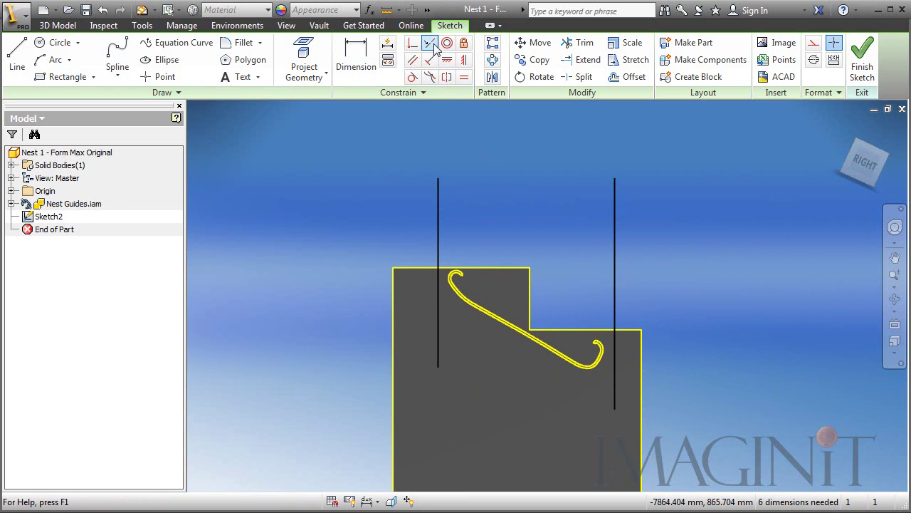
- Make the vertical line beside the upper hook tangent to that hook's outer arc
{"action": "left_click", "coordinate": [413, 76]}
{"action": "scroll", "coordinate": [427, 260], "scroll_direction": "up", "scroll_amount": 3}
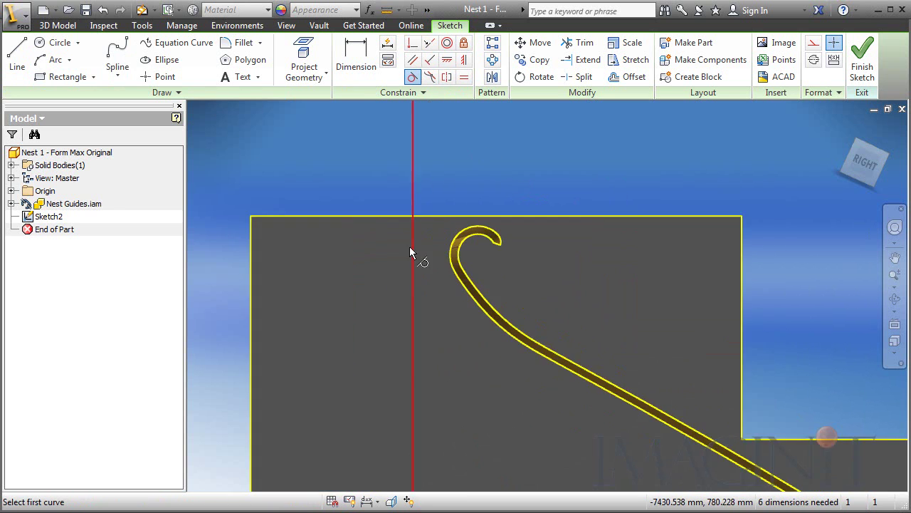
{"action": "left_click", "coordinate": [412, 247]}
{"action": "scroll", "coordinate": [430, 246], "scroll_direction": "up", "scroll_amount": 2}
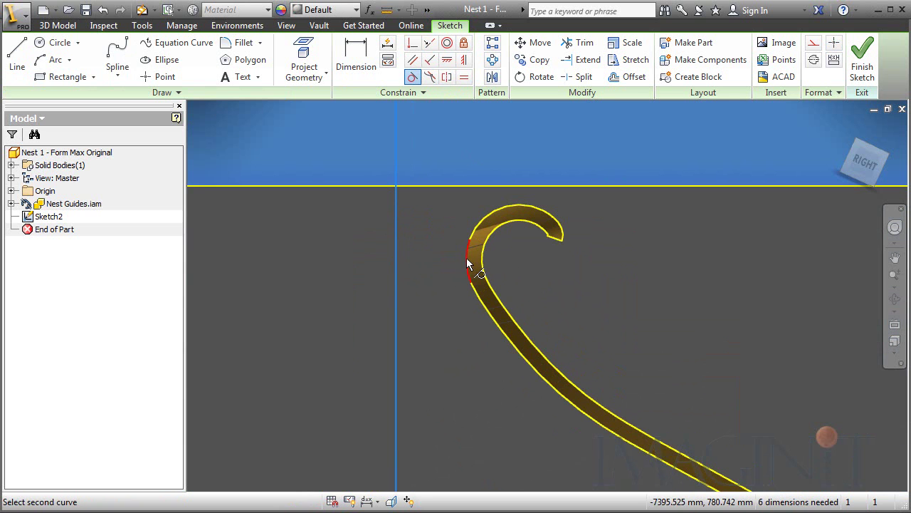
{"action": "left_click", "coordinate": [463, 258]}
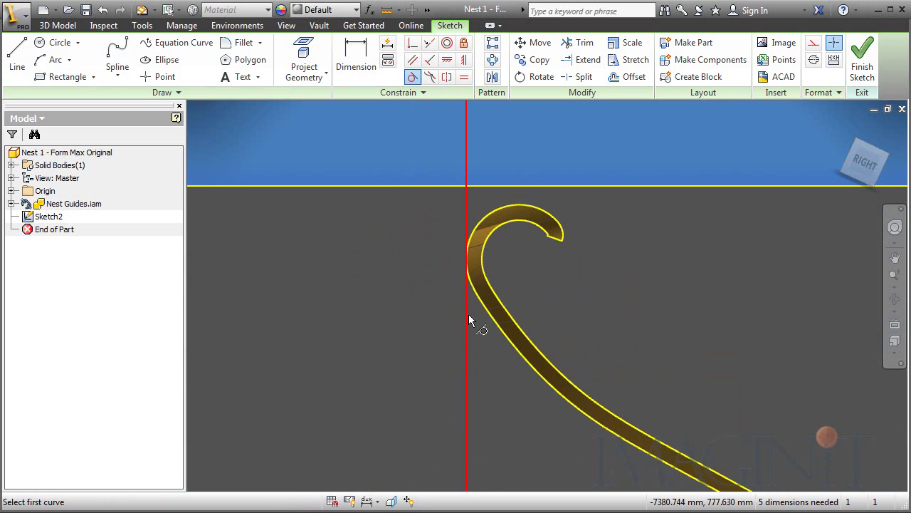
{"action": "scroll", "coordinate": [470, 315], "scroll_direction": "down", "scroll_amount": 4}
{"action": "mouse_move", "coordinate": [479, 324]}
{"action": "middle_mouse_down"}
{"action": "mouse_move", "coordinate": [416, 296]}
{"action": "mouse_move", "coordinate": [405, 270]}
{"action": "middle_mouse_up"}
{"action": "scroll", "coordinate": [405, 271], "scroll_direction": "down", "scroll_amount": 5}
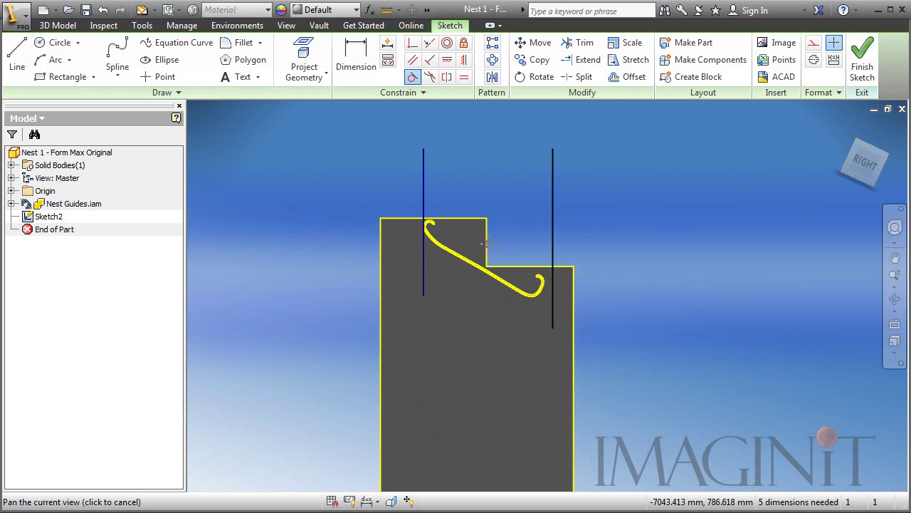
- Make the vertical line beside the lower hook tangent to that hook's outer arc
{"action": "left_click", "coordinate": [555, 251]}
{"action": "scroll", "coordinate": [571, 282], "scroll_direction": "up", "scroll_amount": 3}
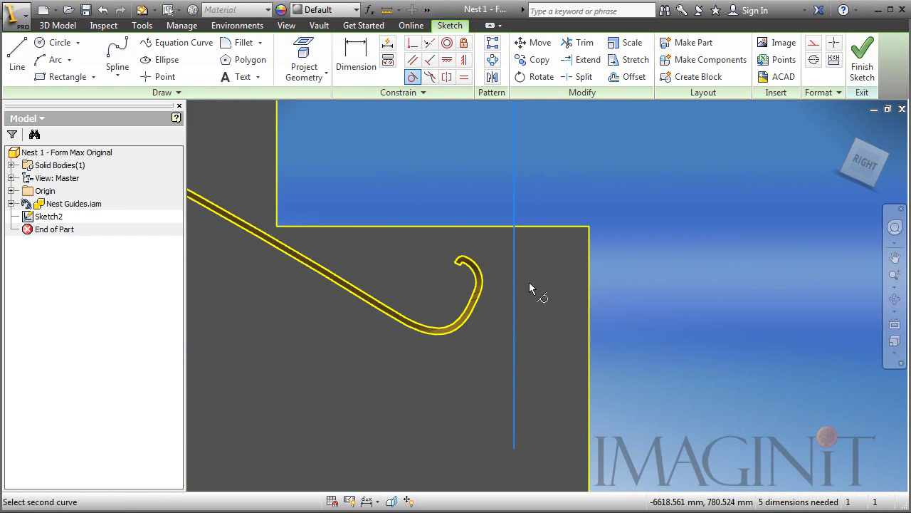
{"action": "left_click", "coordinate": [487, 284]}
{"action": "scroll", "coordinate": [501, 295], "scroll_direction": "down", "scroll_amount": 2}
{"action": "middle_click_drag", "start_coordinate": [504, 297], "coordinate": [597, 301]}
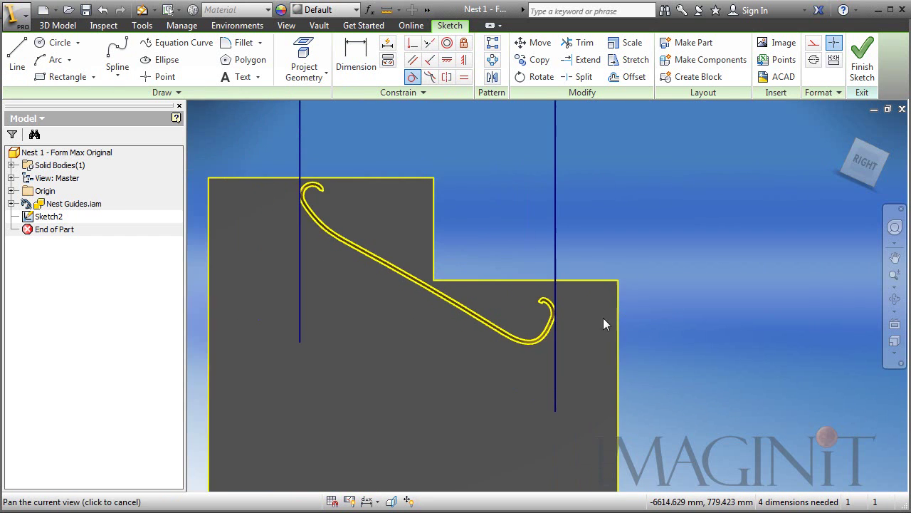
{"action": "key", "text": "Escape"}
- Trim both vertical lines below their tangent points on the guide's hooks
{"action": "left_click", "coordinate": [583, 42]}
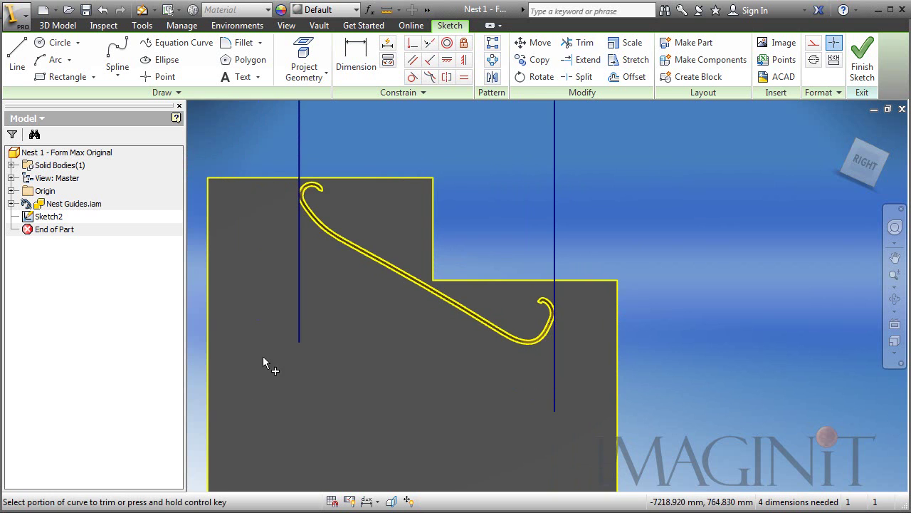
{"action": "left_click", "coordinate": [299, 323]}
{"action": "left_click", "coordinate": [560, 391]}
{"action": "scroll", "coordinate": [440, 344], "scroll_direction": "down", "scroll_amount": 2}
{"action": "middle_click_drag", "start_coordinate": [446, 296], "coordinate": [467, 324]}
- Connect the upper ends of the two vertical lines with a horizontal line
{"action": "left_click", "coordinate": [17, 54]}
{"action": "left_click", "coordinate": [433, 257]}
{"action": "double_click", "coordinate": [523, 258]}
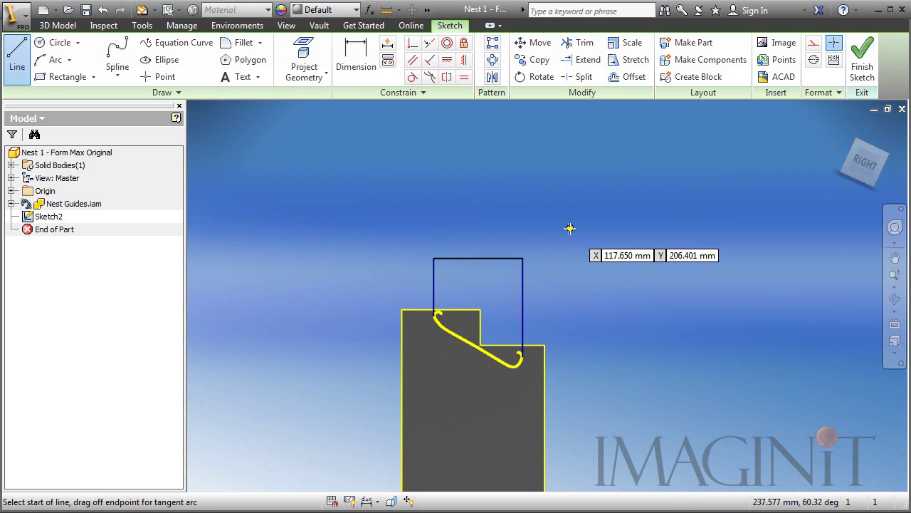
{"action": "key", "text": "Escape"}
- Delete the projected outline edges of the stepped block from the sketch, keeping the guide profile and the drawn lines
{"action": "scroll", "coordinate": [461, 324], "scroll_direction": "up", "scroll_amount": 3}
{"action": "mouse_move", "coordinate": [461, 324]}
{"action": "middle_mouse_down"}
{"action": "mouse_move", "coordinate": [469, 272]}
{"action": "mouse_move", "coordinate": [423, 251]}
{"action": "middle_mouse_up"}
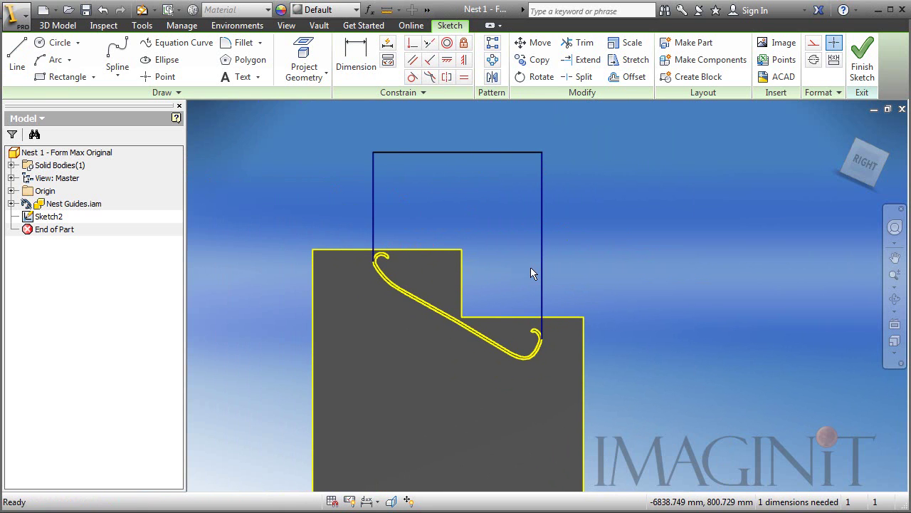
{"action": "left_click", "coordinate": [440, 252]}
{"action": "key", "text": "Delete"}
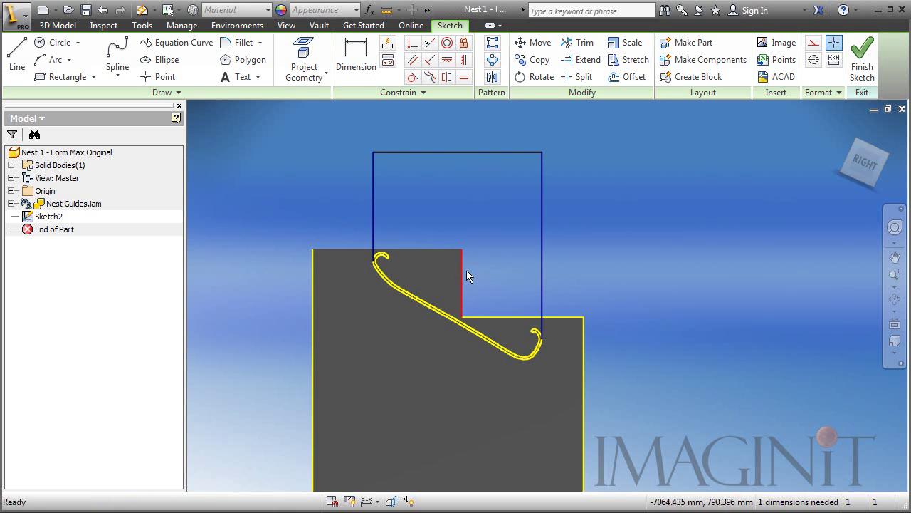
{"action": "left_click", "coordinate": [490, 316]}
{"action": "key", "text": "Delete"}
{"action": "left_click", "coordinate": [584, 346]}
{"action": "key", "text": "Delete"}
{"action": "middle_click_drag", "start_coordinate": [618, 369], "coordinate": [619, 183]}
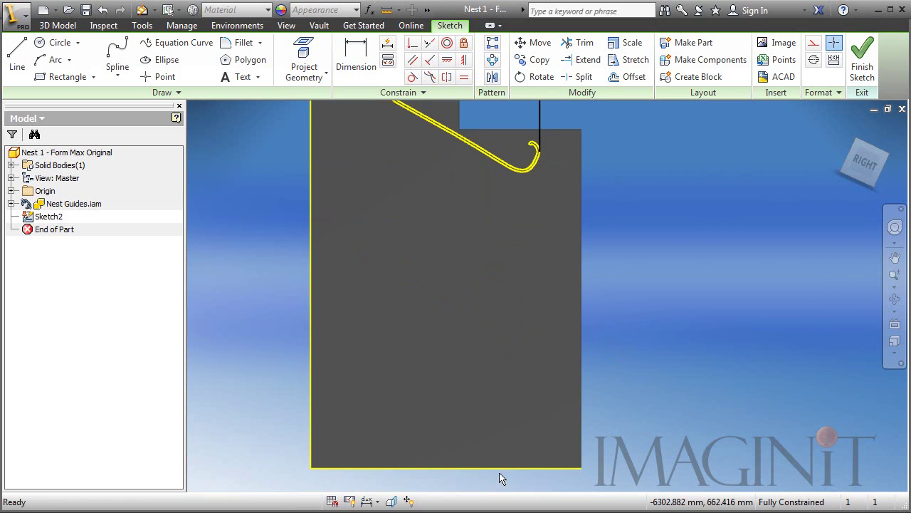
{"action": "left_click", "coordinate": [500, 470]}
{"action": "key", "text": "Delete"}
{"action": "left_click", "coordinate": [313, 388]}
{"action": "key", "text": "Delete"}
- Delete the projected inner arcs, end edges and outer crest curves of the guide's upper hook
{"action": "scroll", "coordinate": [373, 259], "scroll_direction": "down", "scroll_amount": 3}
{"action": "scroll", "coordinate": [452, 220], "scroll_direction": "up", "scroll_amount": 6}
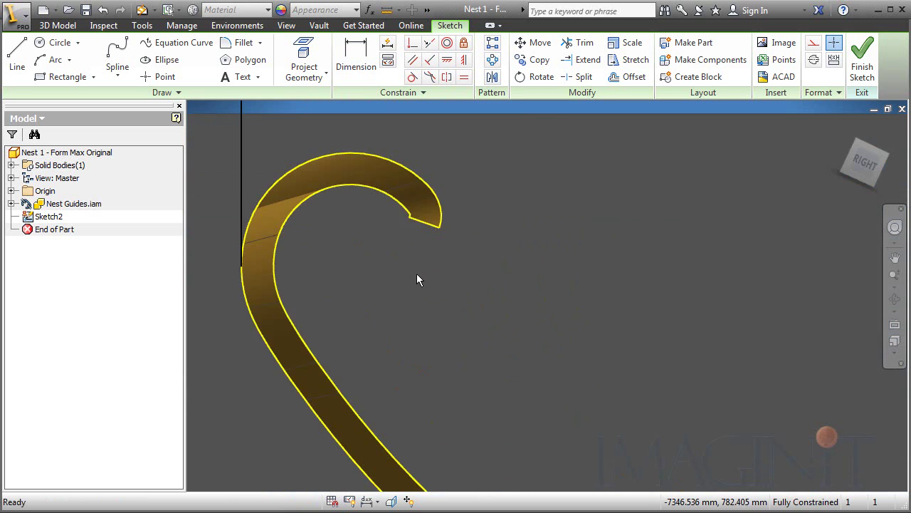
{"action": "middle_click_drag", "start_coordinate": [416, 279], "coordinate": [432, 325]}
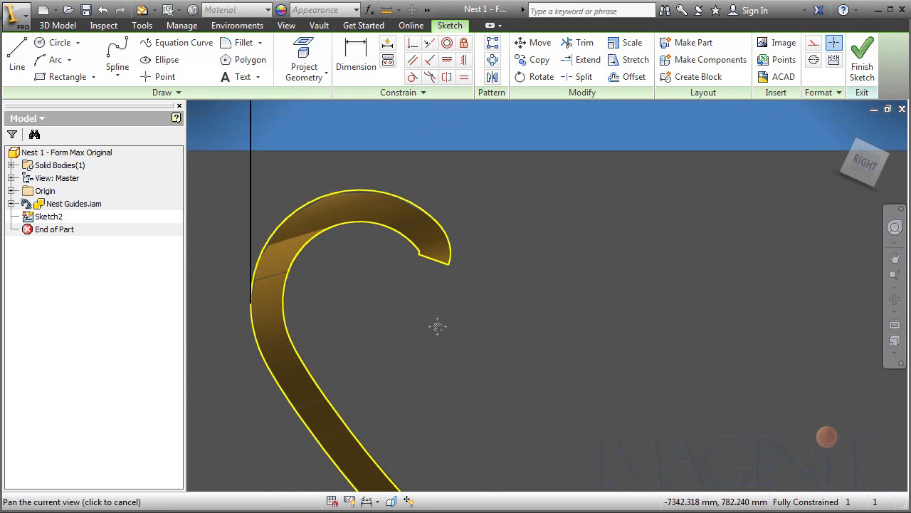
{"action": "left_click", "coordinate": [360, 224]}
{"action": "key", "text": "Delete"}
{"action": "scroll", "coordinate": [425, 250], "scroll_direction": "up", "scroll_amount": 4}
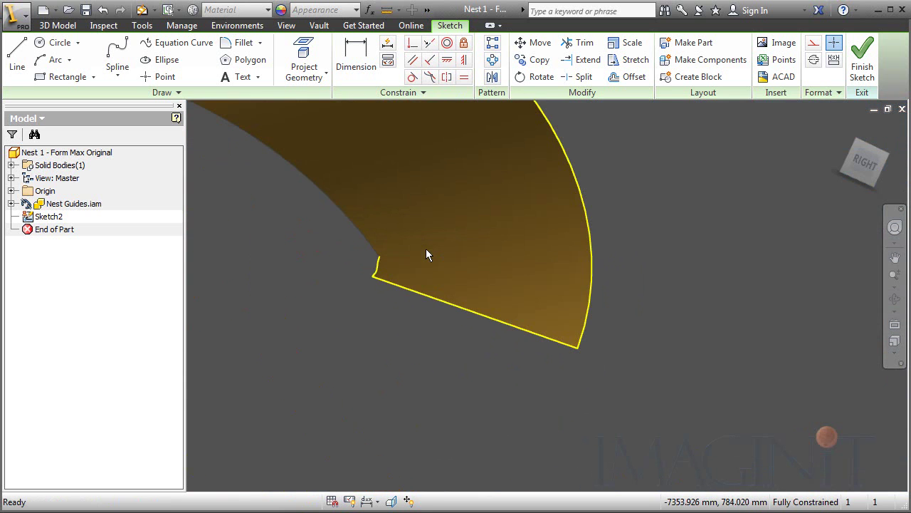
{"action": "left_click", "coordinate": [456, 299]}
{"action": "key", "text": "Delete"}
{"action": "left_click", "coordinate": [590, 324]}
{"action": "key", "text": "Delete"}
{"action": "scroll", "coordinate": [625, 335], "scroll_direction": "down", "scroll_amount": 4}
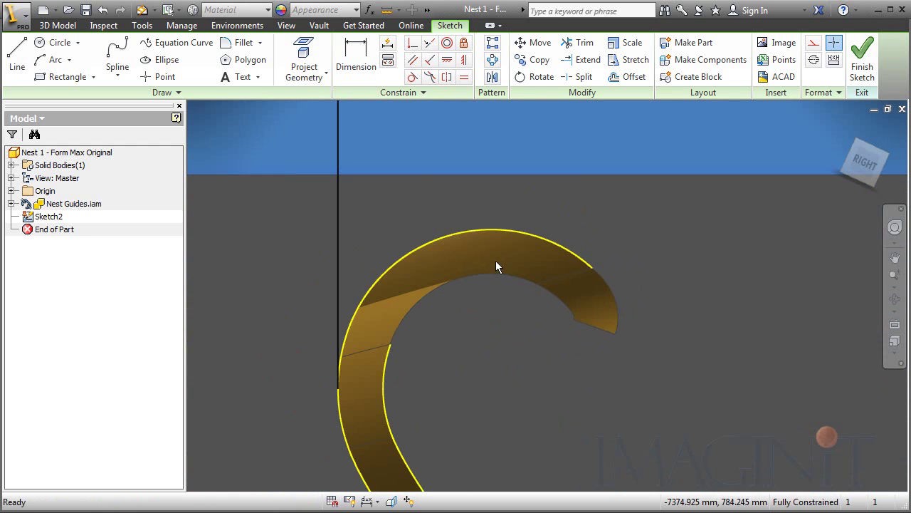
{"action": "middle_click_drag", "start_coordinate": [440, 349], "coordinate": [434, 190]}
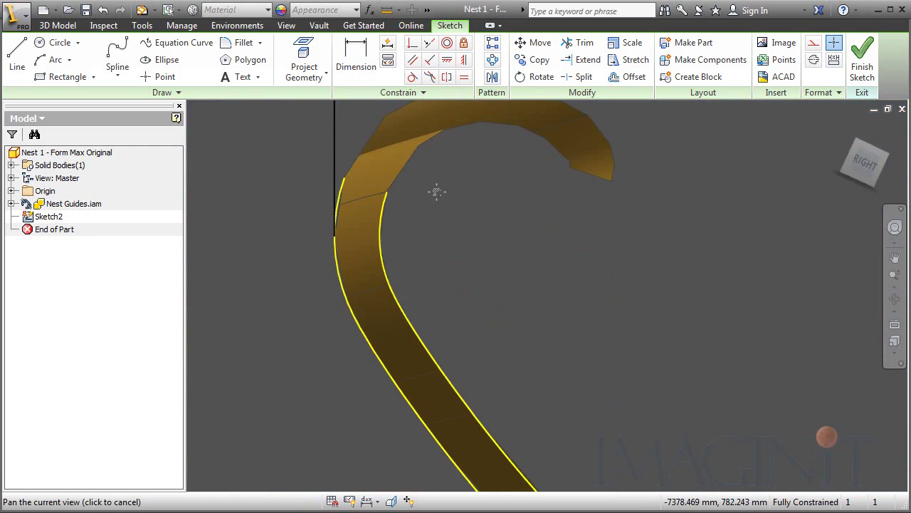
{"action": "key", "text": "Delete"}
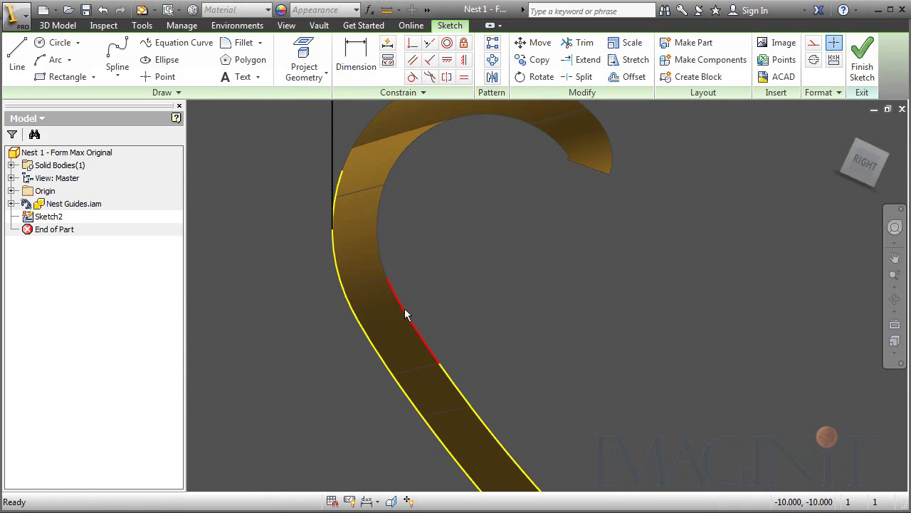
- Delete the projected inner edges along the guide's upper bend and long straight section
{"action": "left_click", "coordinate": [407, 308]}
{"action": "scroll", "coordinate": [445, 302], "scroll_direction": "down", "scroll_amount": 3}
{"action": "middle_click_drag", "start_coordinate": [485, 318], "coordinate": [386, 240]}
{"action": "key", "text": "Delete"}
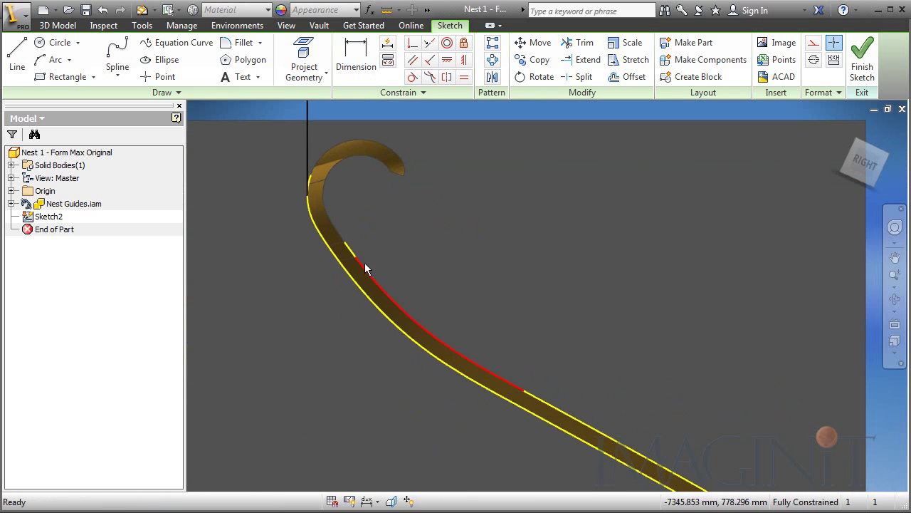
{"action": "left_click", "coordinate": [365, 264]}
{"action": "key", "text": "Delete"}
{"action": "middle_click_drag", "start_coordinate": [346, 250], "coordinate": [341, 257]}
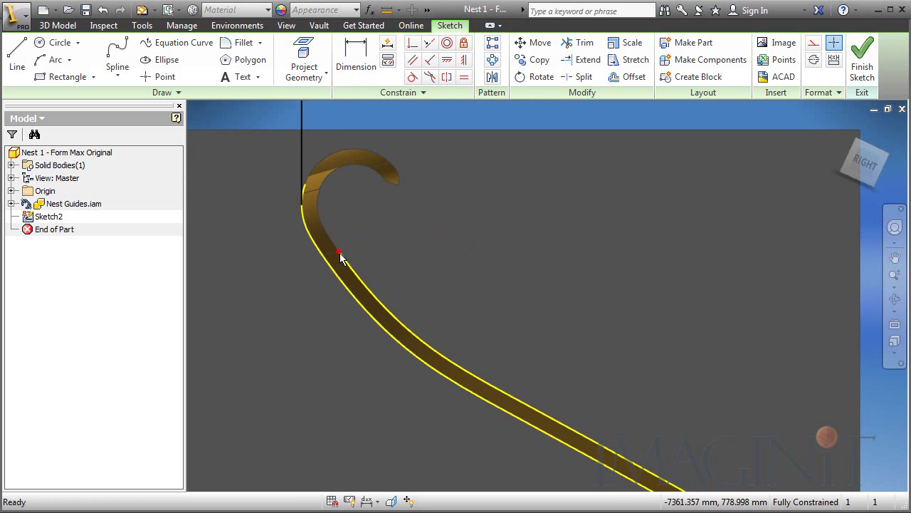
{"action": "left_click", "coordinate": [365, 285]}
{"action": "key", "text": "Delete"}
{"action": "middle_click_drag", "start_coordinate": [520, 329], "coordinate": [364, 186]}
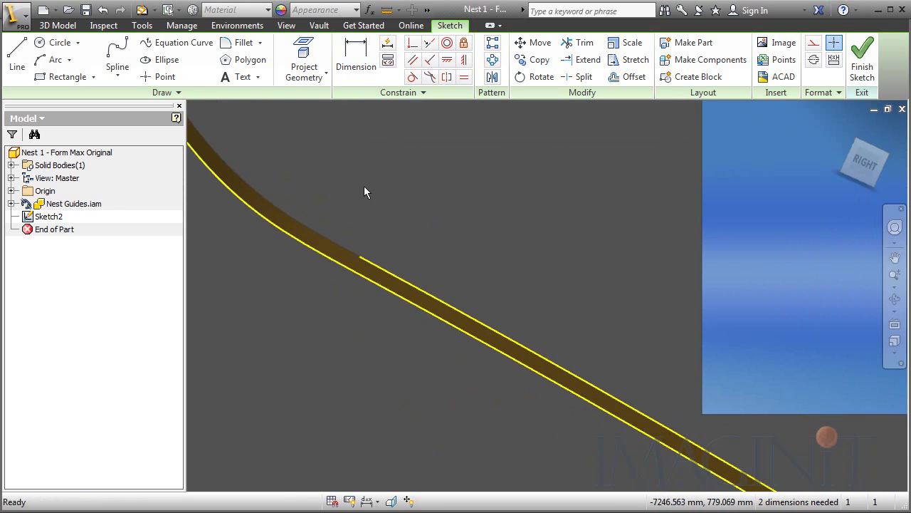
{"action": "left_click", "coordinate": [387, 267]}
{"action": "key", "text": "Delete"}
- Delete the remaining projected inner edges of the guide's lower bend and hook, along with the hook's end edges
{"action": "scroll", "coordinate": [477, 248], "scroll_direction": "up", "scroll_amount": 3}
{"action": "middle_click_drag", "start_coordinate": [672, 385], "coordinate": [436, 276]}
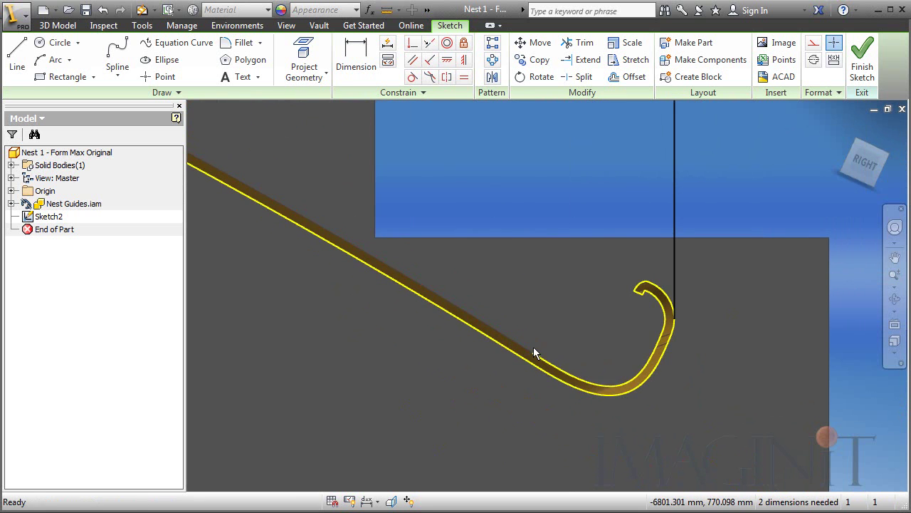
{"action": "scroll", "coordinate": [612, 335], "scroll_direction": "up", "scroll_amount": 3}
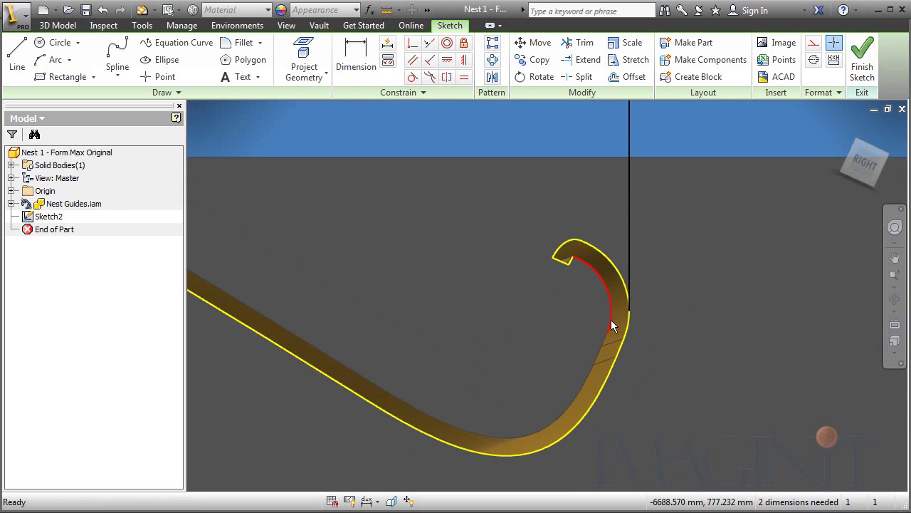
{"action": "left_click", "coordinate": [611, 320]}
{"action": "key", "text": "Delete"}
{"action": "scroll", "coordinate": [574, 263], "scroll_direction": "up", "scroll_amount": 2}
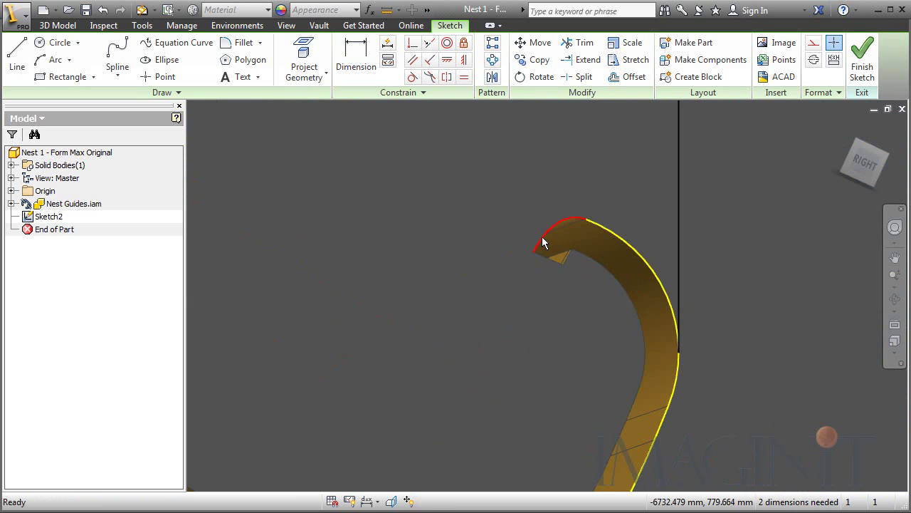
{"action": "left_click", "coordinate": [627, 245]}
- Finish the sketch and preview extruding its closed profile by 10 mm, cancelling the extrusion without applying it
{"action": "scroll", "coordinate": [695, 259], "scroll_direction": "down", "scroll_amount": 3}
{"action": "middle_click_drag", "start_coordinate": [702, 319], "coordinate": [704, 407]}
{"action": "scroll", "coordinate": [609, 340], "scroll_direction": "down", "scroll_amount": 1}
{"action": "scroll", "coordinate": [581, 302], "scroll_direction": "down", "scroll_amount": 1}
{"action": "mouse_move", "coordinate": [570, 304]}
{"action": "middle_mouse_down", "text": "shift"}
{"action": "mouse_move", "coordinate": [534, 285]}
{"action": "mouse_move", "coordinate": [514, 307]}
{"action": "mouse_move", "coordinate": [504, 304]}
{"action": "middle_mouse_up", "text": "shift"}
{"action": "middle_click_drag", "start_coordinate": [300, 242], "coordinate": [295, 270]}
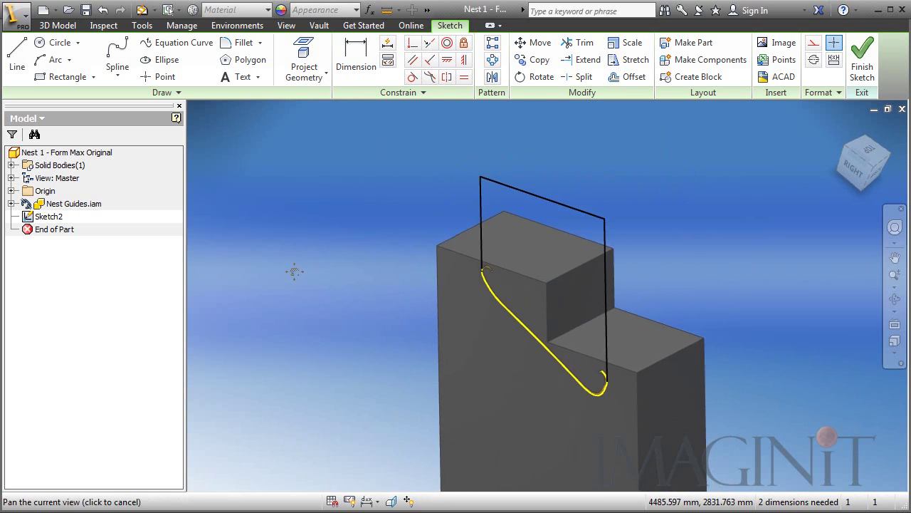
{"action": "left_click", "coordinate": [862, 62]}
{"action": "left_click", "coordinate": [121, 51]}
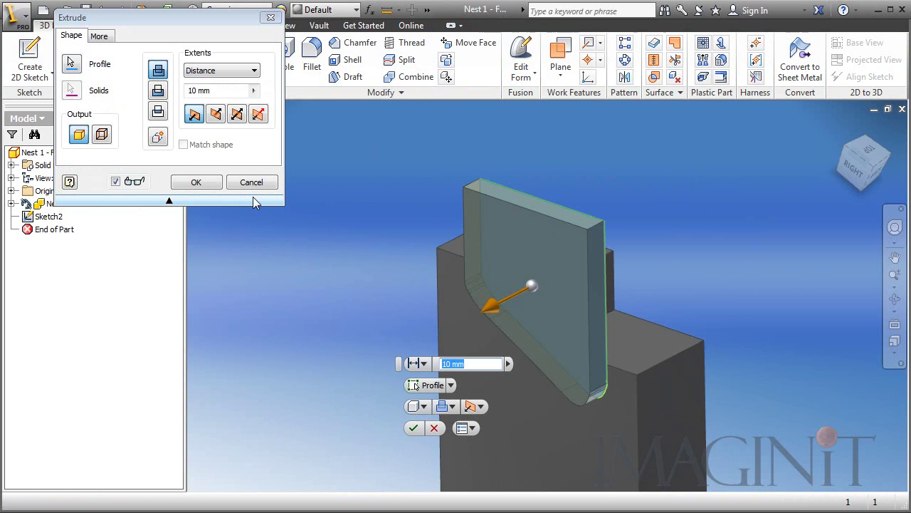
{"action": "left_click", "coordinate": [251, 182]}
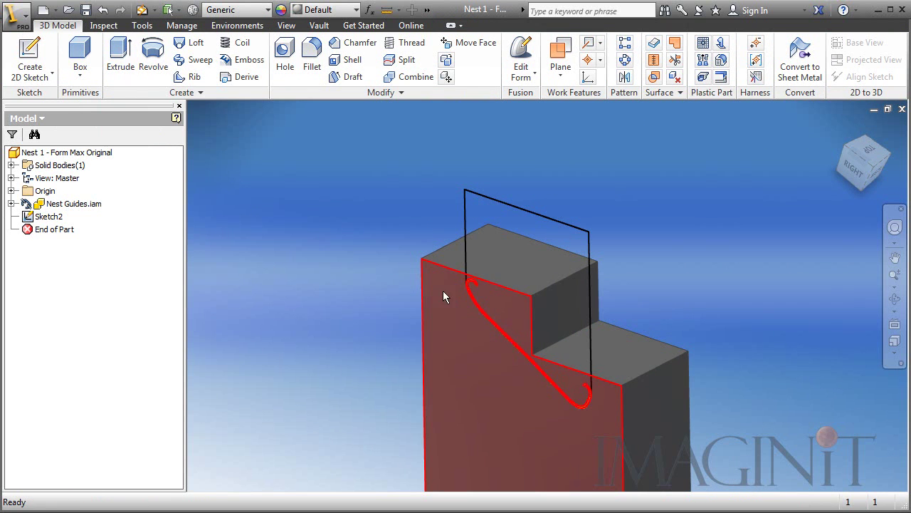
- Start a new sketch on the opposite stepped side face of the nest block
{"action": "middle_click_drag", "start_coordinate": [754, 207], "coordinate": [399, 153], "text": "shift"}
{"action": "middle_click_drag", "start_coordinate": [520, 263], "coordinate": [535, 291], "text": "shift"}
{"action": "key", "text": "s"}
{"action": "left_click", "coordinate": [462, 420]}
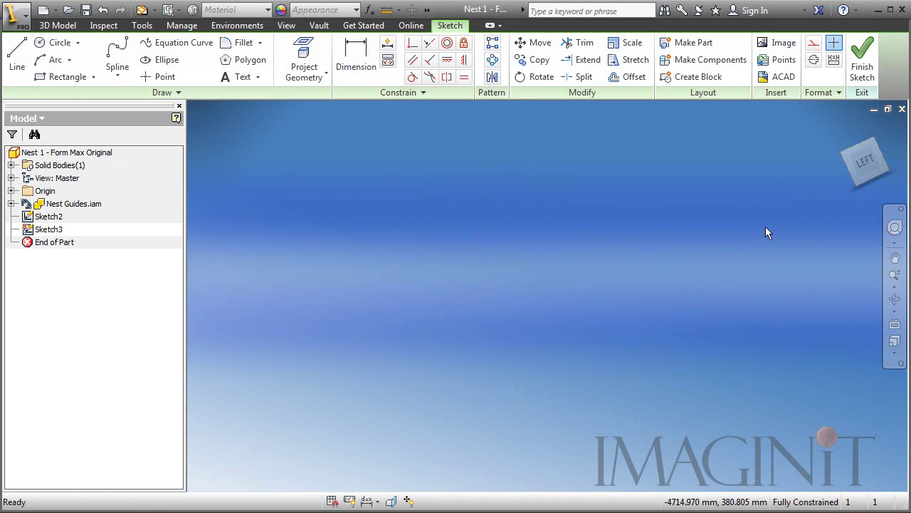
- Delete all the automatically projected block and guide edges from the new sketch
{"action": "middle_click_drag", "start_coordinate": [597, 182], "coordinate": [582, 319]}
{"action": "scroll", "coordinate": [582, 320], "scroll_direction": "up", "scroll_amount": 5}
{"action": "scroll", "coordinate": [581, 320], "scroll_direction": "down", "scroll_amount": 3}
{"action": "left_click_drag", "start_coordinate": [609, 257], "coordinate": [470, 423]}
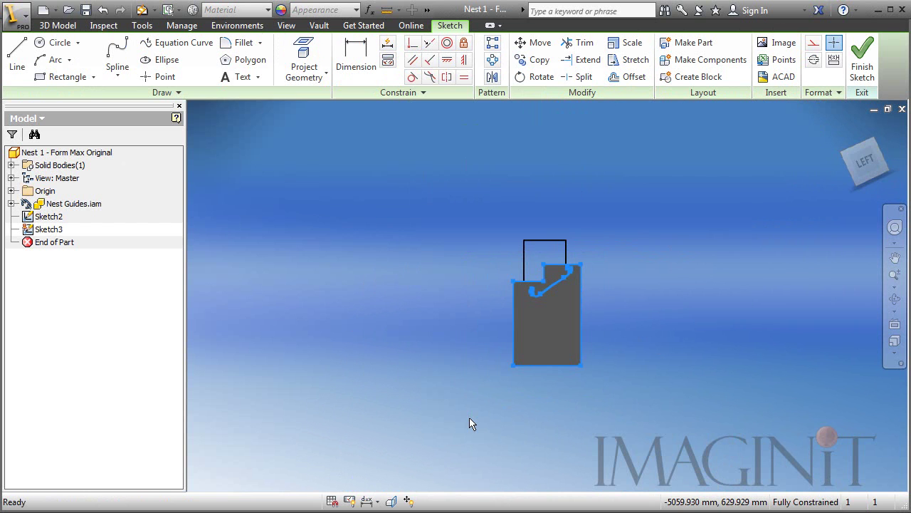
{"action": "key", "text": "Delete"}
- Project the outer arcs of the guide's upper hook into the sketch
{"action": "scroll", "coordinate": [573, 264], "scroll_direction": "down", "scroll_amount": 3}
{"action": "scroll", "coordinate": [572, 271], "scroll_direction": "up", "scroll_amount": 8}
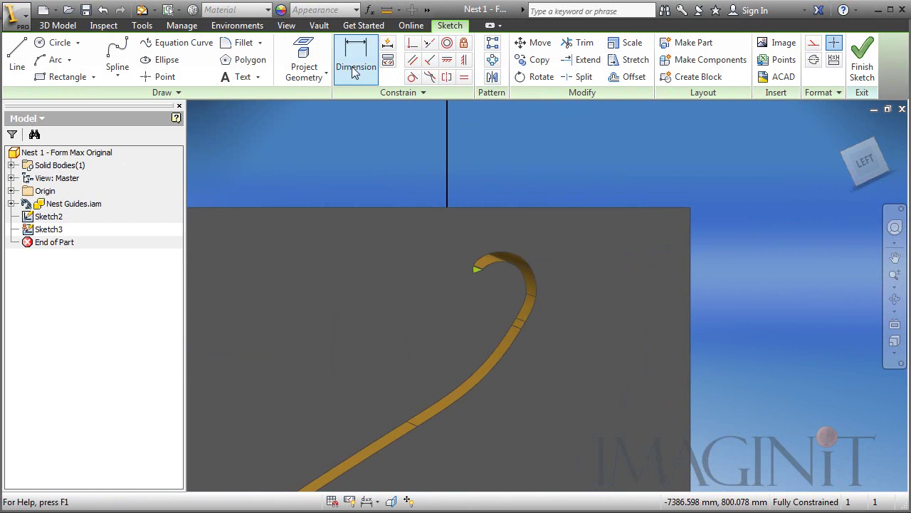
{"action": "left_click", "coordinate": [299, 57]}
{"action": "scroll", "coordinate": [527, 245], "scroll_direction": "up", "scroll_amount": 1}
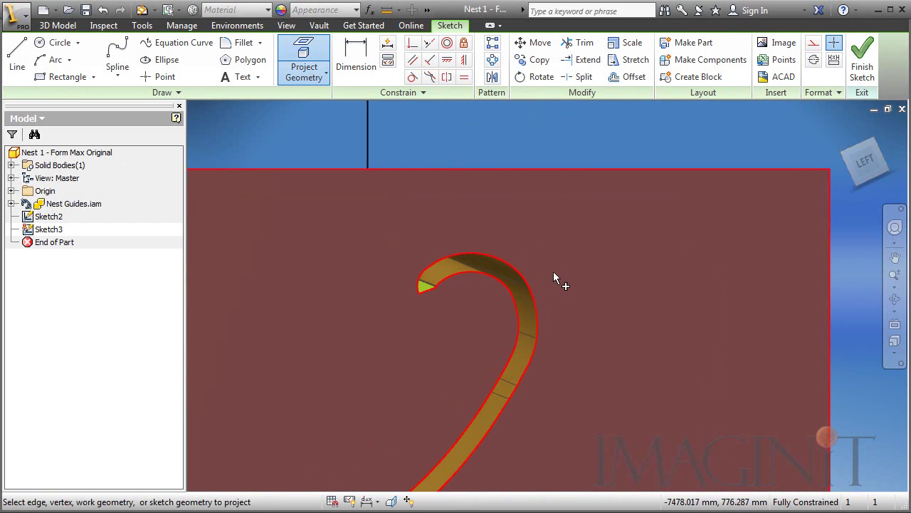
{"action": "left_click", "coordinate": [532, 299]}
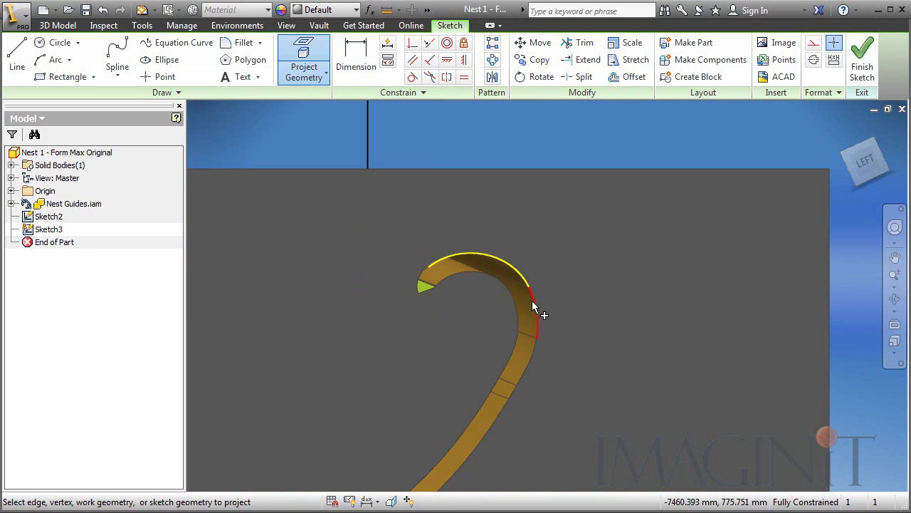
{"action": "middle_click_drag", "start_coordinate": [589, 396], "coordinate": [626, 269]}
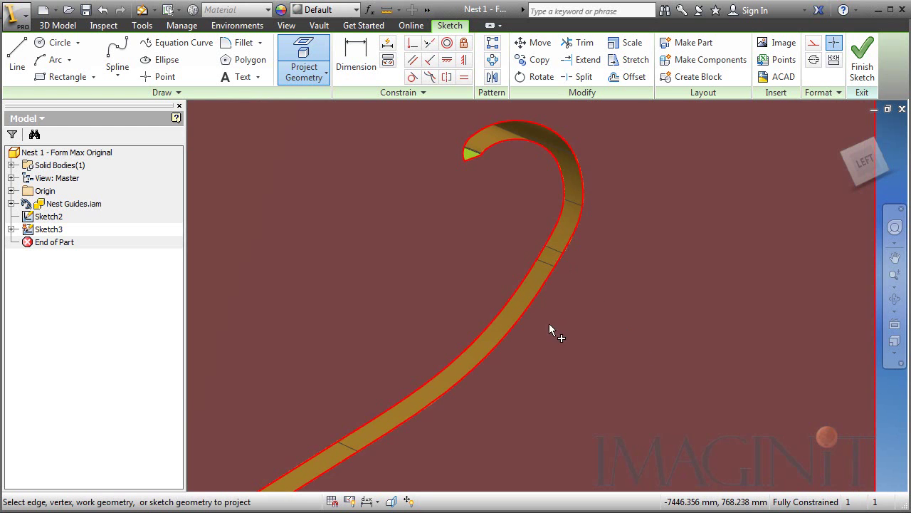
{"action": "scroll", "coordinate": [553, 332], "scroll_direction": "down", "scroll_amount": 3}
{"action": "left_click", "coordinate": [606, 325]}
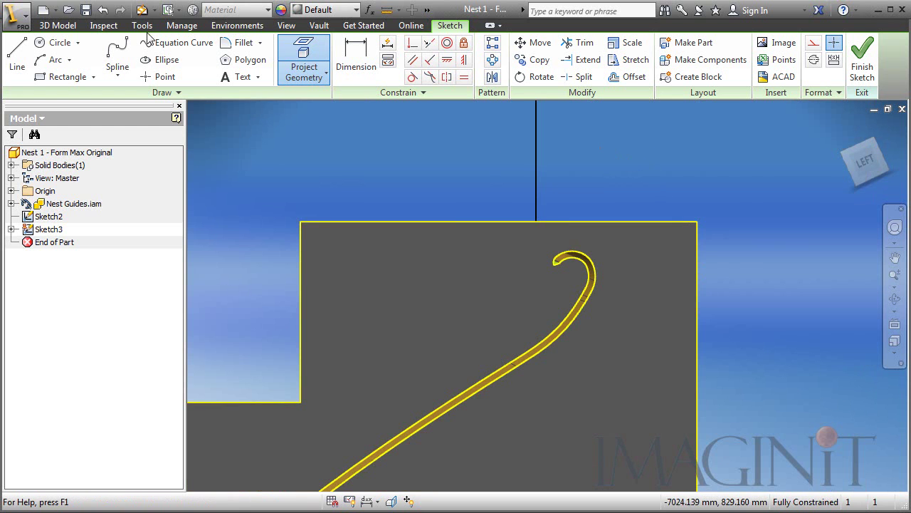
{"action": "left_click", "coordinate": [103, 10]}
- Project the guide's outer edges along the upper bend and the long straight section
{"action": "left_click", "coordinate": [299, 60]}
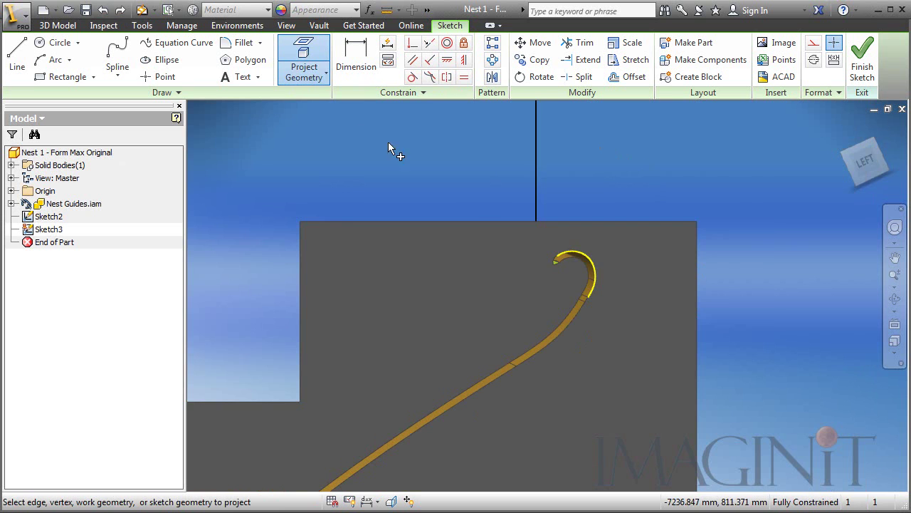
{"action": "scroll", "coordinate": [612, 323], "scroll_direction": "up", "scroll_amount": 3}
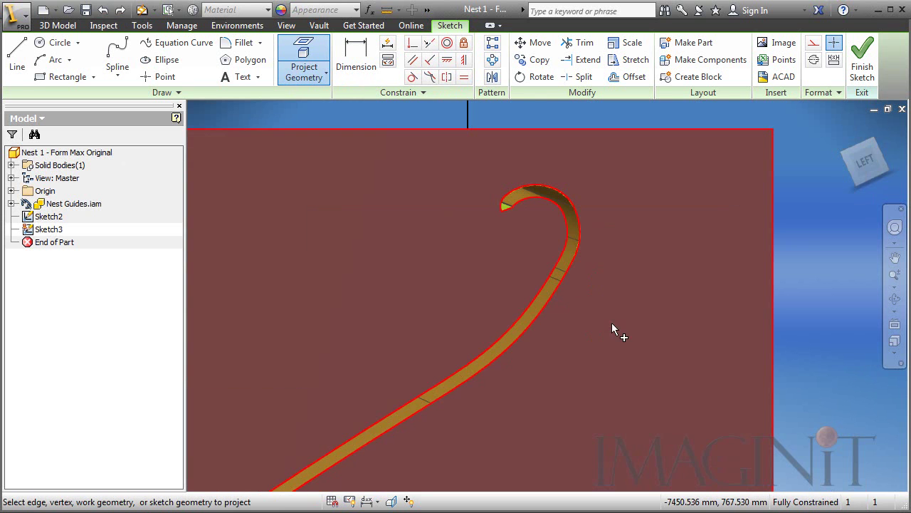
{"action": "left_click", "coordinate": [559, 284]}
{"action": "left_click", "coordinate": [553, 291]}
{"action": "middle_click_drag", "start_coordinate": [512, 386], "coordinate": [634, 247]}
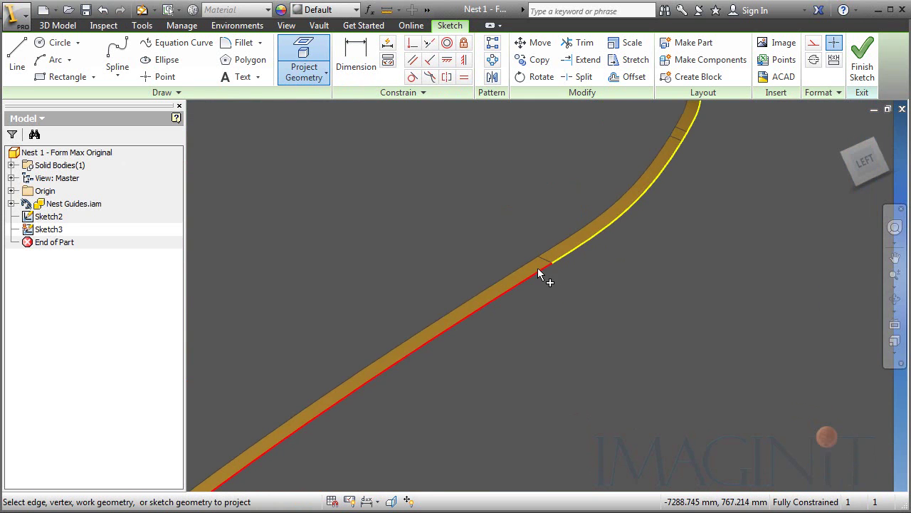
{"action": "left_click", "coordinate": [537, 268]}
- Project the outer edges of the guide's lower bend and lower hook into the sketch
{"action": "scroll", "coordinate": [567, 337], "scroll_direction": "up", "scroll_amount": 3}
{"action": "middle_click_drag", "start_coordinate": [568, 338], "coordinate": [689, 181]}
{"action": "scroll", "coordinate": [421, 342], "scroll_direction": "down", "scroll_amount": 3}
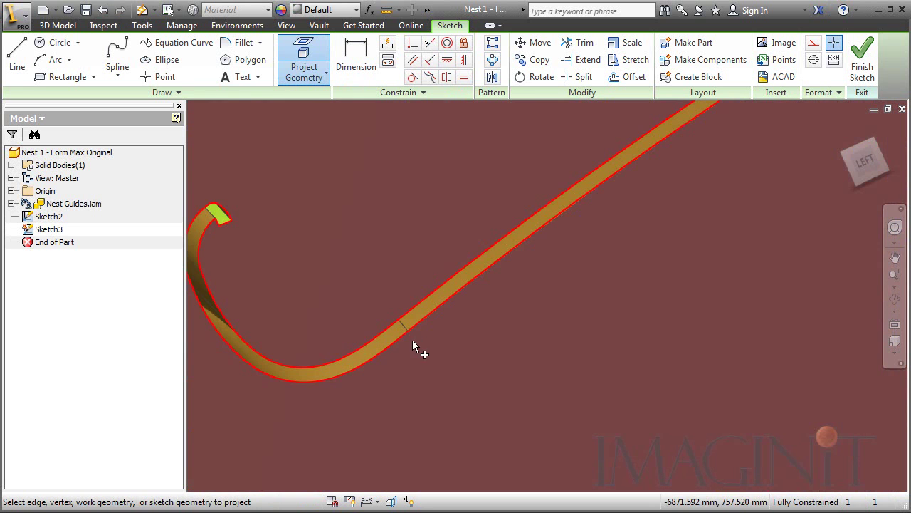
{"action": "middle_click_drag", "start_coordinate": [237, 365], "coordinate": [362, 390]}
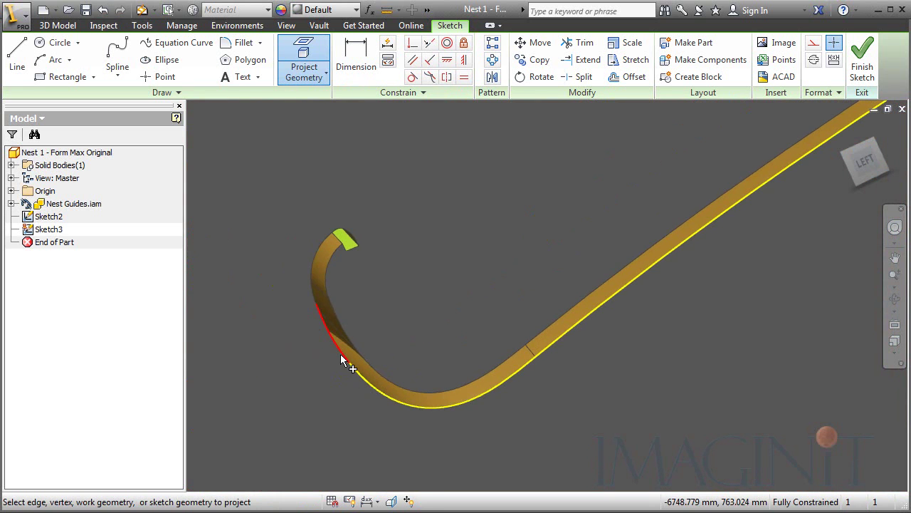
{"action": "left_click", "coordinate": [312, 288]}
{"action": "scroll", "coordinate": [402, 230], "scroll_direction": "up", "scroll_amount": 3}
{"action": "middle_click_drag", "start_coordinate": [492, 230], "coordinate": [406, 366]}
{"action": "middle_click_drag", "start_coordinate": [529, 278], "coordinate": [568, 280]}
{"action": "scroll", "coordinate": [680, 334], "scroll_direction": "up", "scroll_amount": 2}
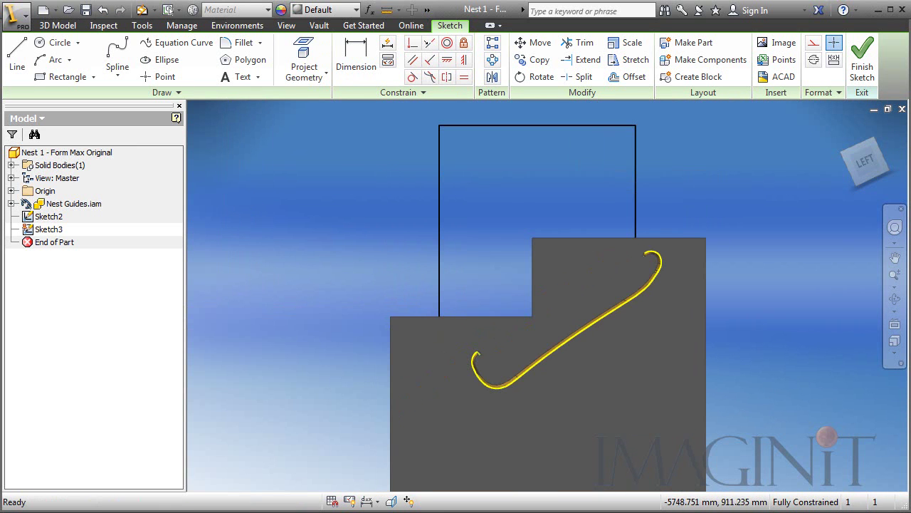
- Project the first sketch's upper corner on the lower-hook side as a reference point
{"action": "key", "text": "l"}
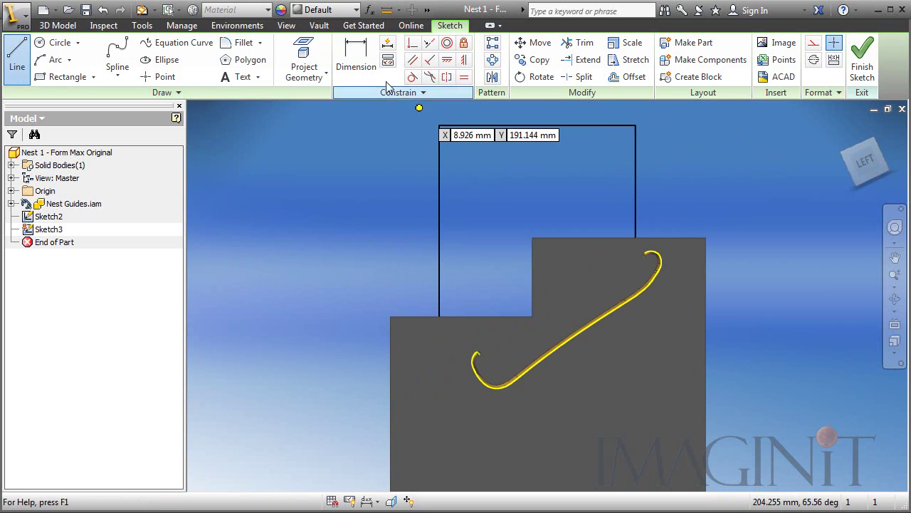
{"action": "left_click", "coordinate": [304, 63]}
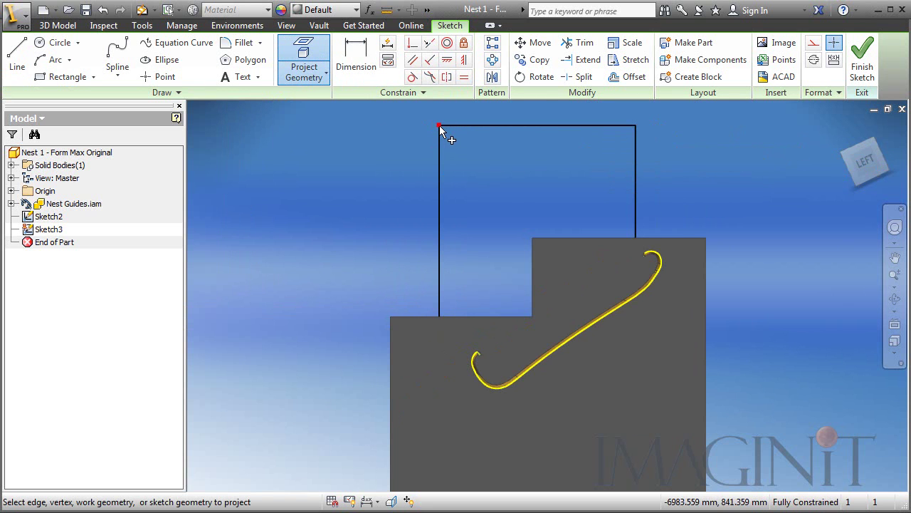
{"action": "left_click", "coordinate": [439, 126]}
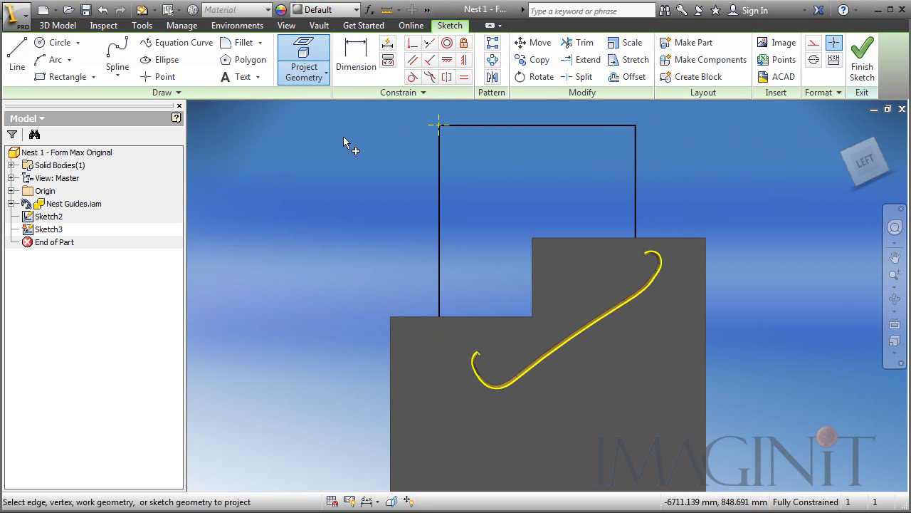
- Draw two vertical lines, one just outside the upper hook and one just outside the lower hook of the guide
{"action": "left_click", "coordinate": [18, 61]}
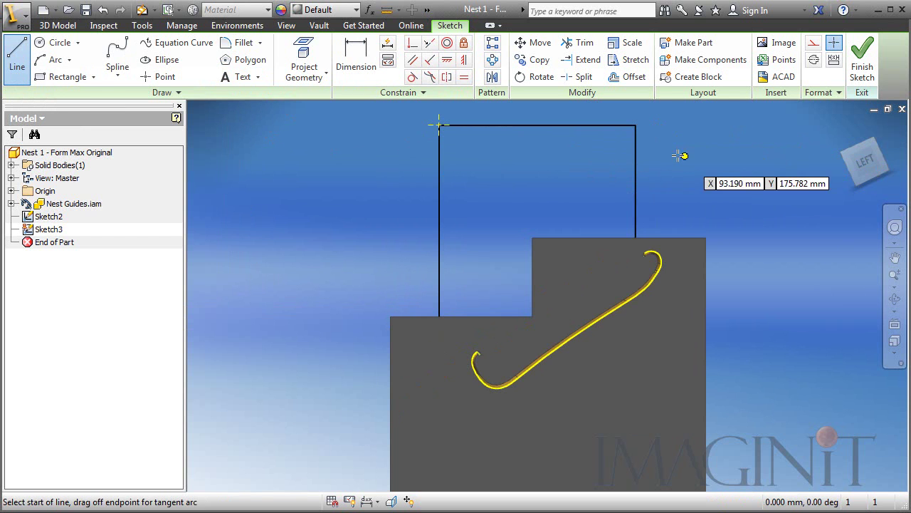
{"action": "left_click", "coordinate": [677, 124]}
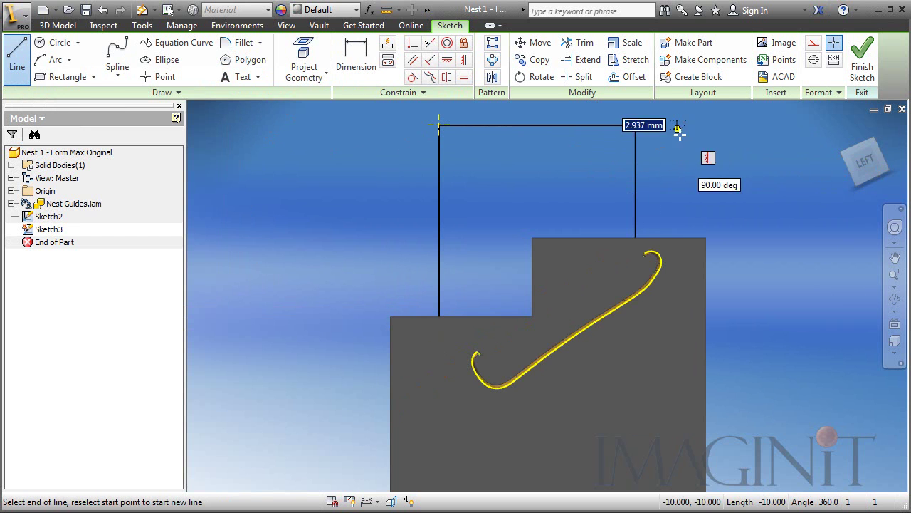
{"action": "left_click", "coordinate": [677, 407]}
{"action": "key", "text": "Escape"}
{"action": "left_click", "coordinate": [17, 60]}
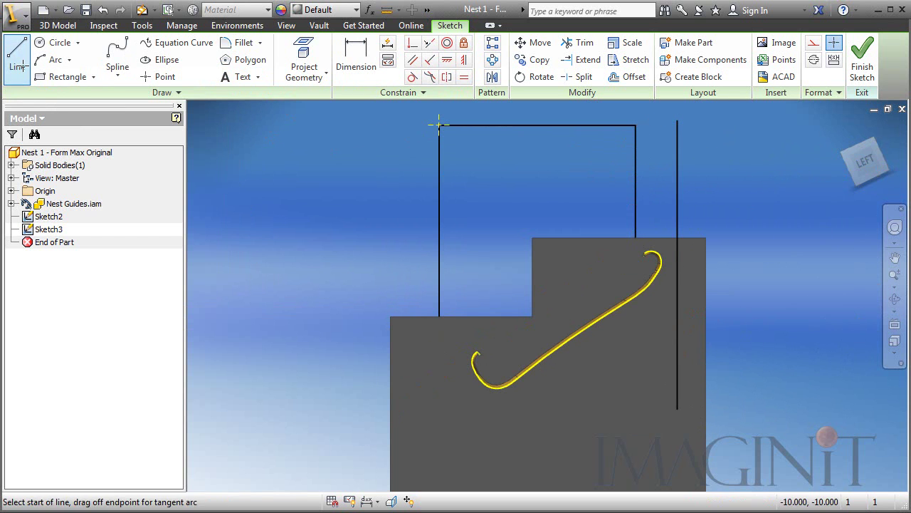
{"action": "left_click", "coordinate": [451, 168]}
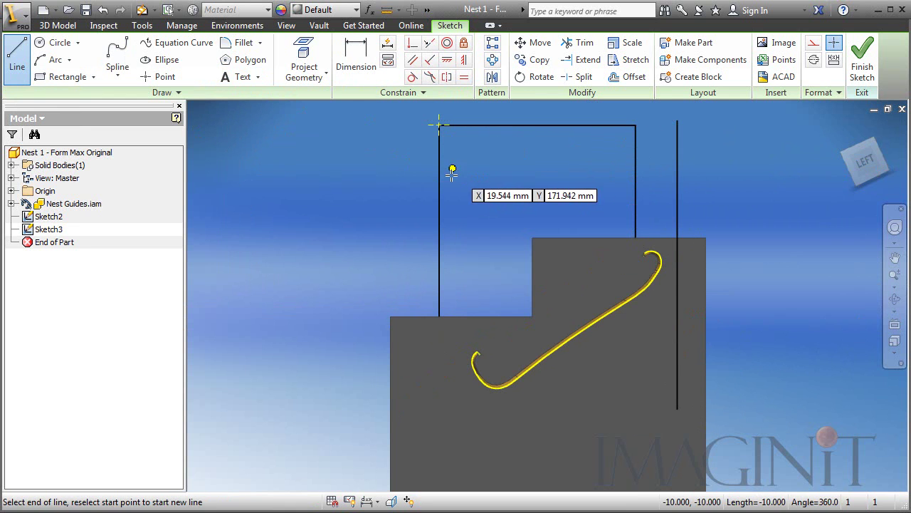
{"action": "left_click", "coordinate": [450, 445]}
{"action": "key", "text": "Escape"}
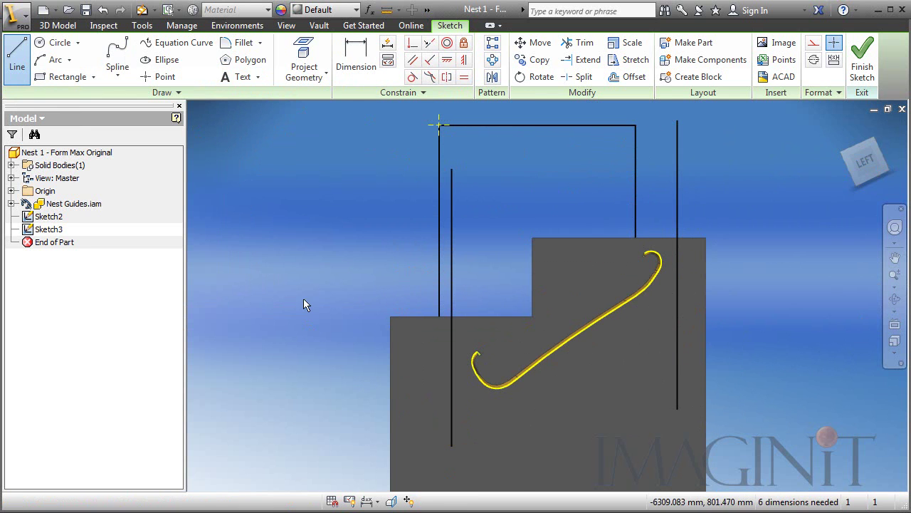
- Make each vertical line tangent to the outer arc of its neighbouring guide hook
{"action": "left_click", "coordinate": [413, 77]}
{"action": "scroll", "coordinate": [491, 384], "scroll_direction": "up", "scroll_amount": 6}
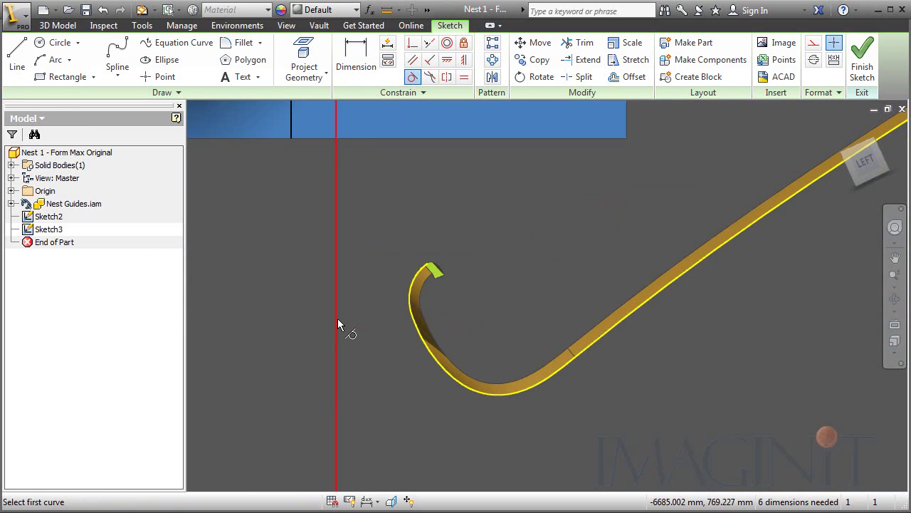
{"action": "left_click", "coordinate": [337, 321]}
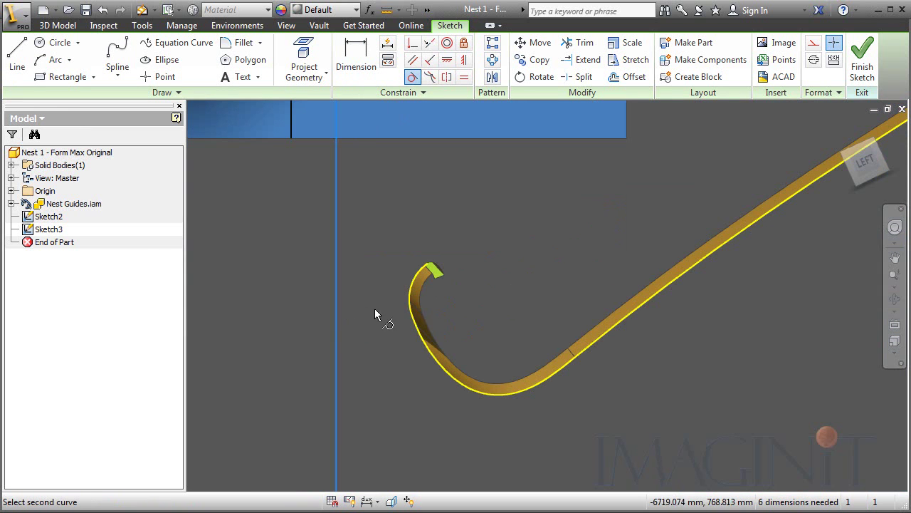
{"action": "left_click", "coordinate": [411, 306]}
{"action": "scroll", "coordinate": [519, 294], "scroll_direction": "down", "scroll_amount": 6}
{"action": "middle_click_drag", "start_coordinate": [585, 267], "coordinate": [351, 395]}
{"action": "left_click", "coordinate": [502, 302]}
{"action": "scroll", "coordinate": [497, 299], "scroll_direction": "up", "scroll_amount": 4}
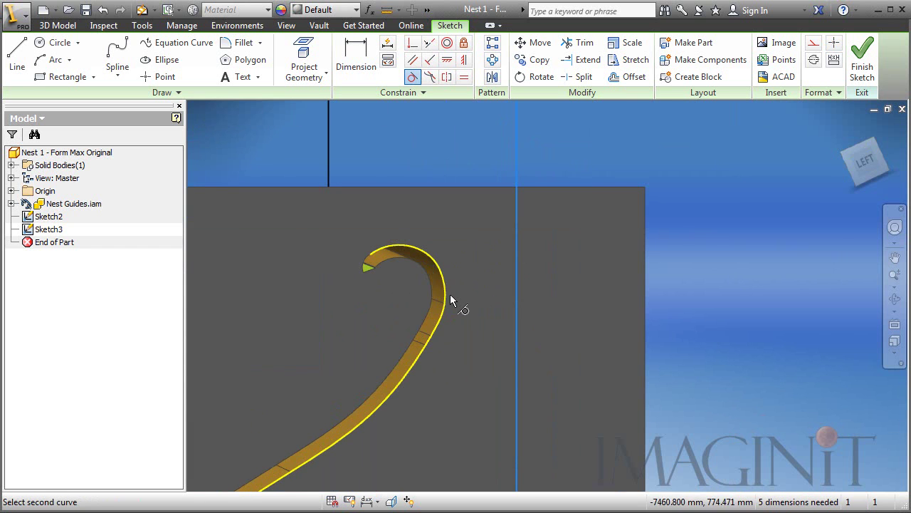
{"action": "left_click", "coordinate": [447, 294]}
- Trim the portion of the lower hook's vertical line that extends below its tangent point
{"action": "scroll", "coordinate": [563, 250], "scroll_direction": "down", "scroll_amount": 5}
{"action": "middle_click_drag", "start_coordinate": [463, 340], "coordinate": [578, 283]}
{"action": "left_click", "coordinate": [580, 42]}
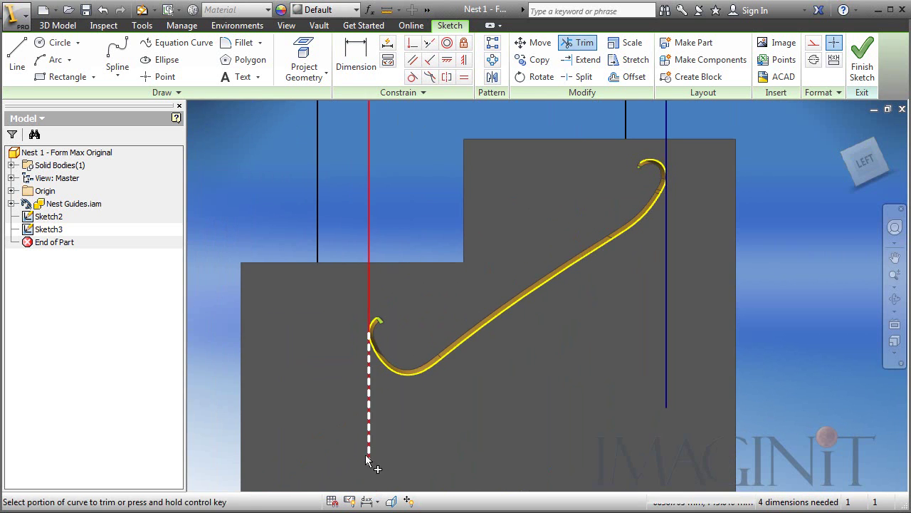
{"action": "left_click", "coordinate": [370, 449]}
- Examine the tangent point where the upper hook's vertical line meets the guide's outer arc for a possible trim
{"action": "middle_click_drag", "start_coordinate": [558, 361], "coordinate": [452, 435]}
{"action": "scroll", "coordinate": [569, 284], "scroll_direction": "up", "scroll_amount": 3}
{"action": "middle_click_drag", "start_coordinate": [579, 311], "coordinate": [538, 227]}
{"action": "scroll", "coordinate": [517, 267], "scroll_direction": "down", "scroll_amount": 3}
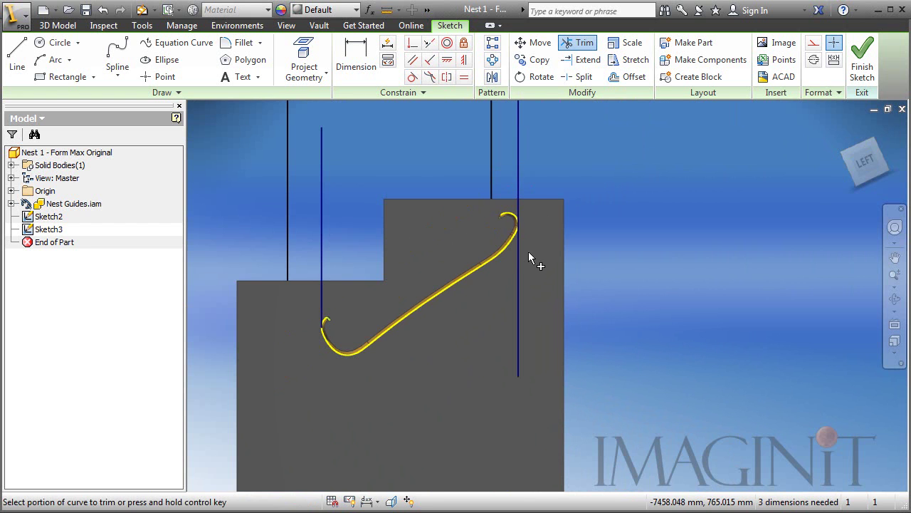
{"action": "scroll", "coordinate": [520, 262], "scroll_direction": "up", "scroll_amount": 5}
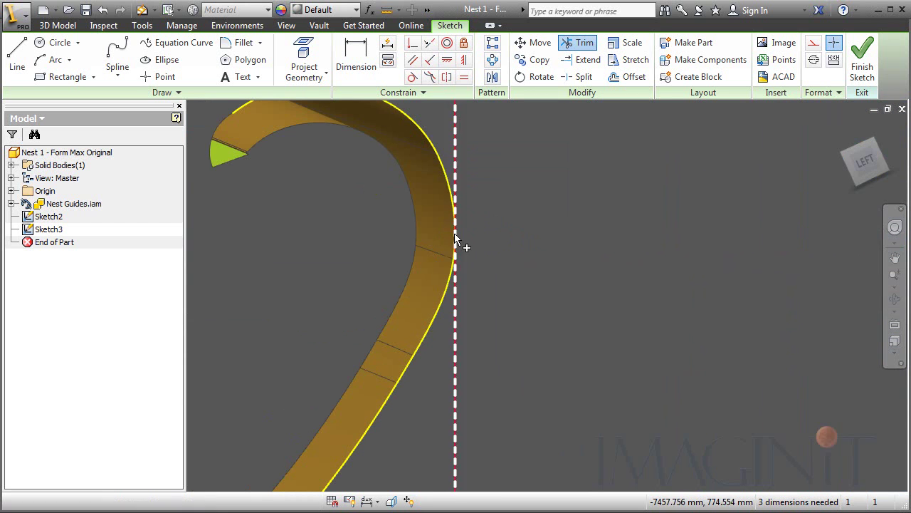
{"action": "scroll", "coordinate": [501, 270], "scroll_direction": "down", "scroll_amount": 3}
{"action": "scroll", "coordinate": [519, 270], "scroll_direction": "up", "scroll_amount": 2}
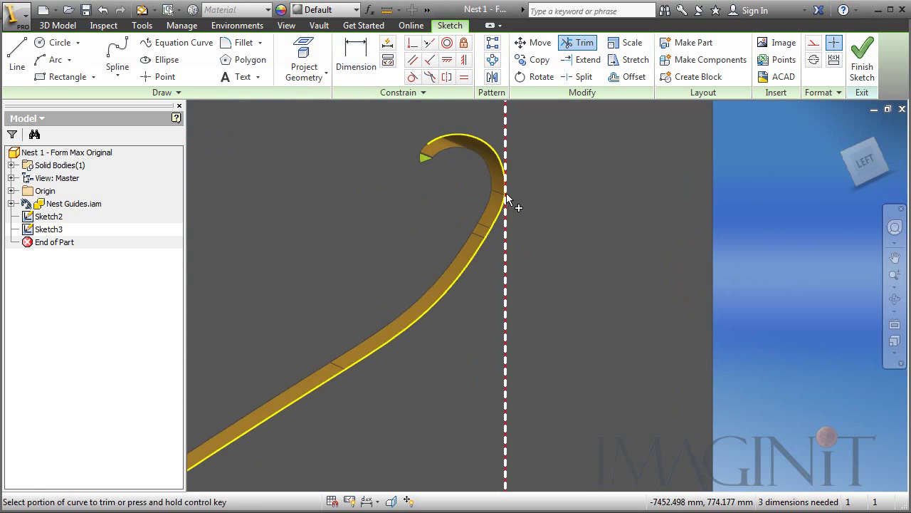
{"action": "scroll", "coordinate": [566, 203], "scroll_direction": "down", "scroll_amount": 2}
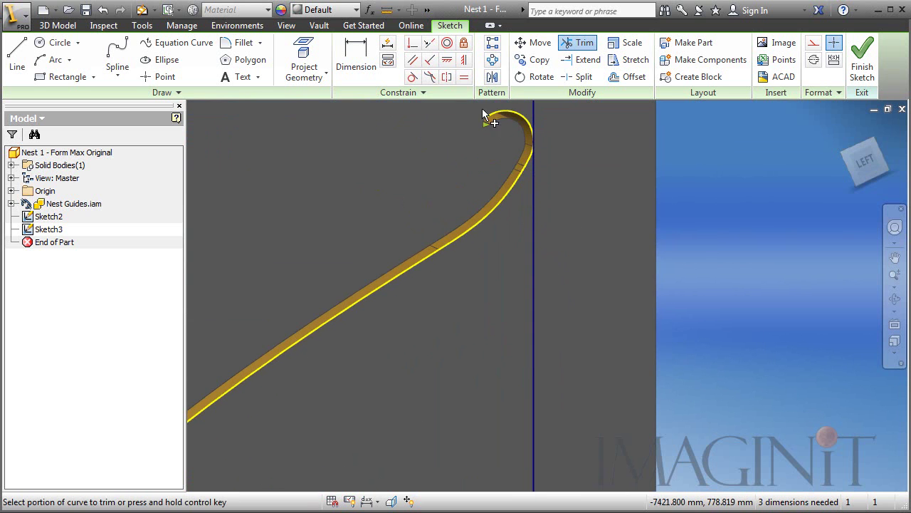
- Make the lower endpoint of the upper hook's vertical line coincident with the adjoining endpoint of the guide's outer arc
{"action": "left_click", "coordinate": [413, 48]}
{"action": "middle_click_drag", "start_coordinate": [604, 268], "coordinate": [603, 220]}
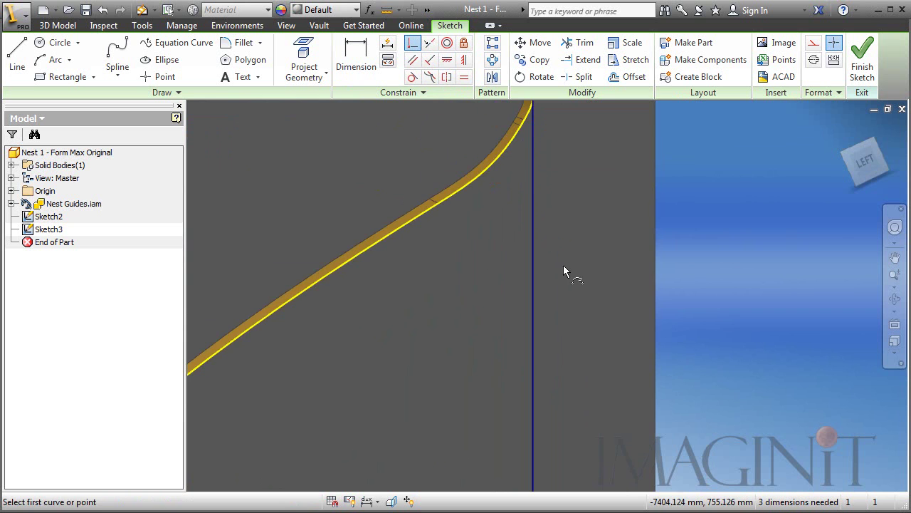
{"action": "left_click", "coordinate": [413, 44]}
{"action": "scroll", "coordinate": [563, 265], "scroll_direction": "down", "scroll_amount": 3}
{"action": "left_click", "coordinate": [553, 348]}
{"action": "scroll", "coordinate": [566, 238], "scroll_direction": "up", "scroll_amount": 5}
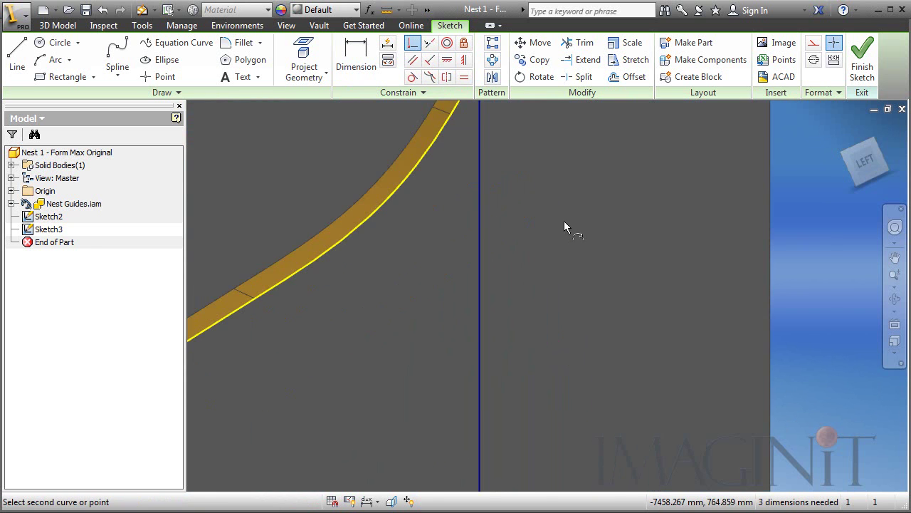
{"action": "middle_click_drag", "start_coordinate": [547, 192], "coordinate": [612, 458]}
{"action": "left_click", "coordinate": [543, 311]}
{"action": "middle_click_drag", "start_coordinate": [602, 334], "coordinate": [641, 309]}
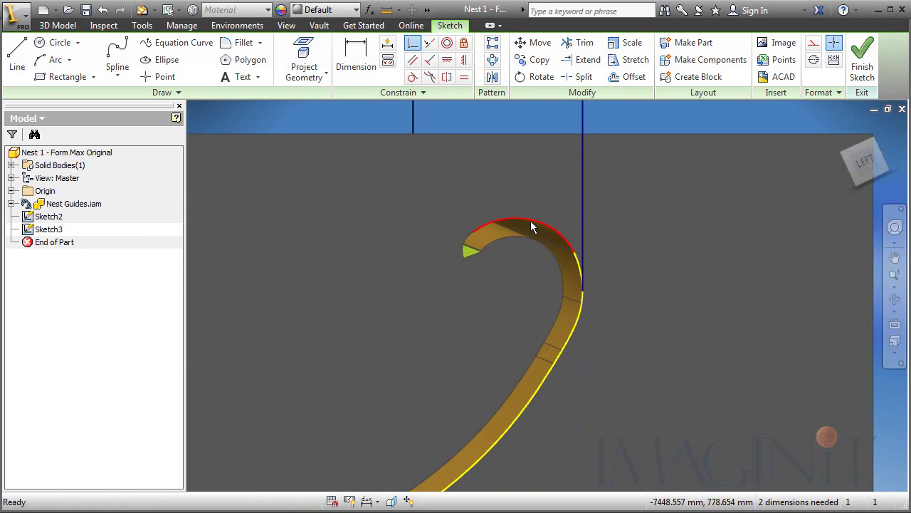
{"action": "key", "text": "Escape"}
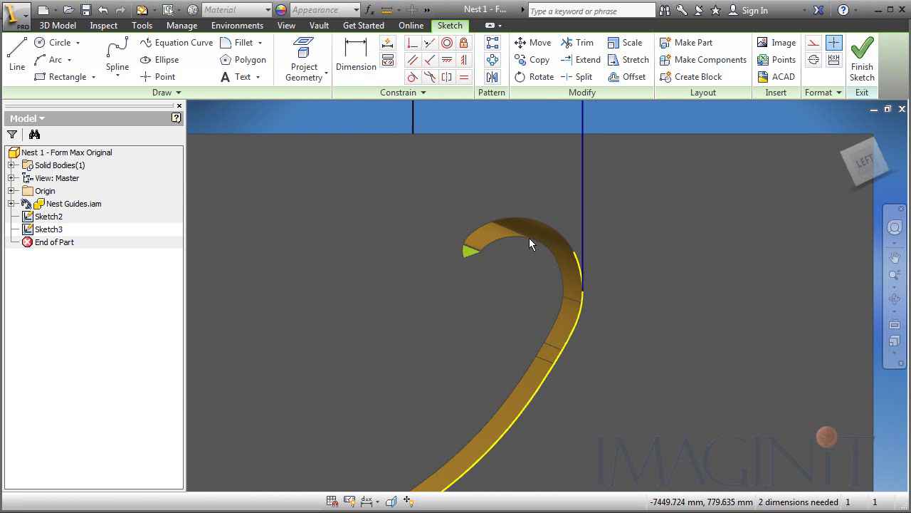
- Draw a horizontal line through the projected upper corner point, reaching past both vertical lines of the profile
{"action": "scroll", "coordinate": [566, 292], "scroll_direction": "down", "scroll_amount": 7}
{"action": "middle_click_drag", "start_coordinate": [463, 259], "coordinate": [471, 283]}
{"action": "key", "text": "l"}
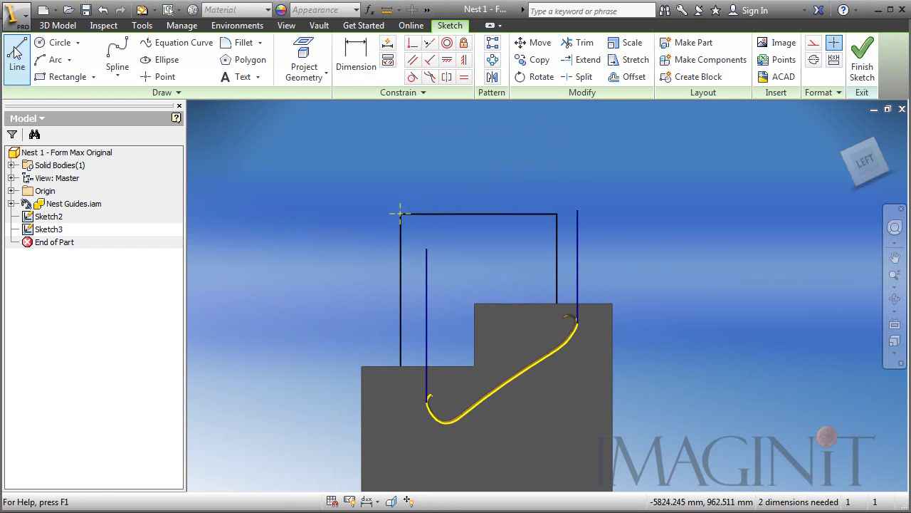
{"action": "left_click", "coordinate": [356, 214]}
{"action": "left_click", "coordinate": [621, 214]}
{"action": "key", "text": "Escape"}
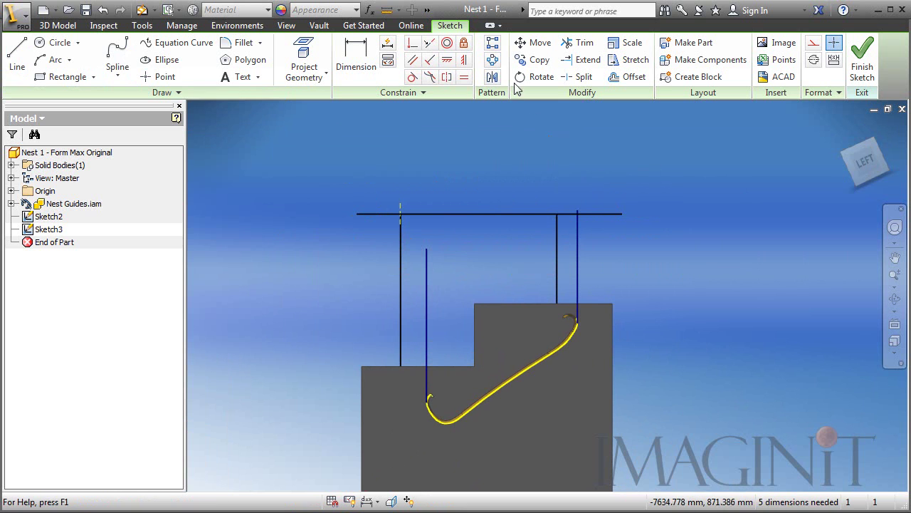
- Trim the overhanging line ends at both upper corners and extend the lower hook's vertical line up to the horizontal line
{"action": "left_click", "coordinate": [578, 43]}
{"action": "left_click", "coordinate": [599, 212]}
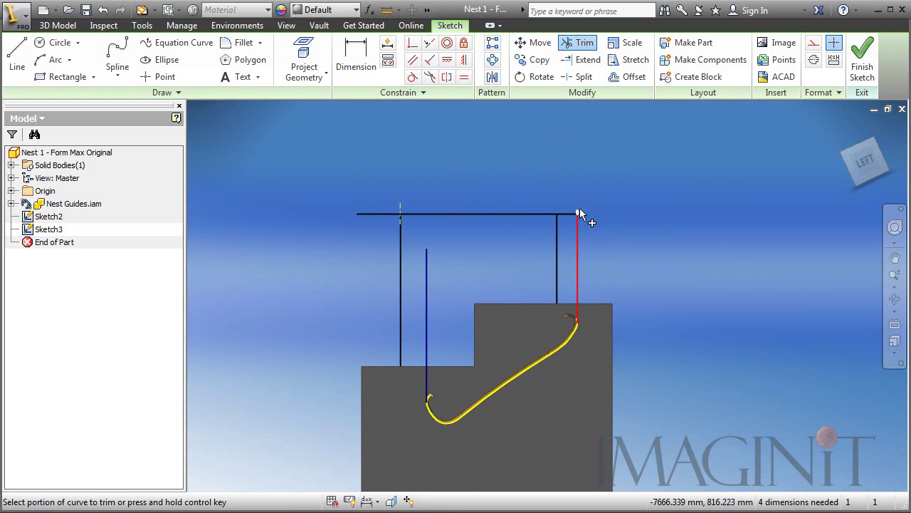
{"action": "left_click", "coordinate": [586, 60]}
{"action": "left_click", "coordinate": [426, 256]}
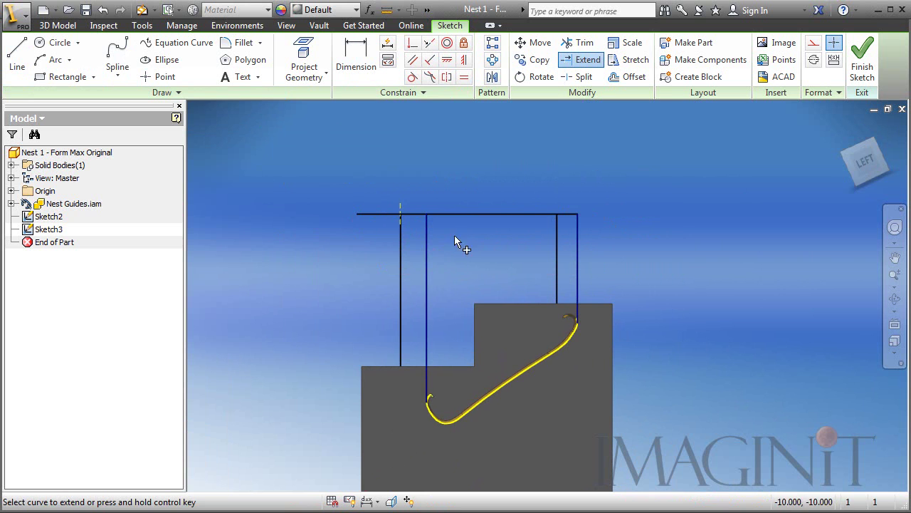
{"action": "left_click", "coordinate": [578, 43]}
{"action": "left_click", "coordinate": [375, 214]}
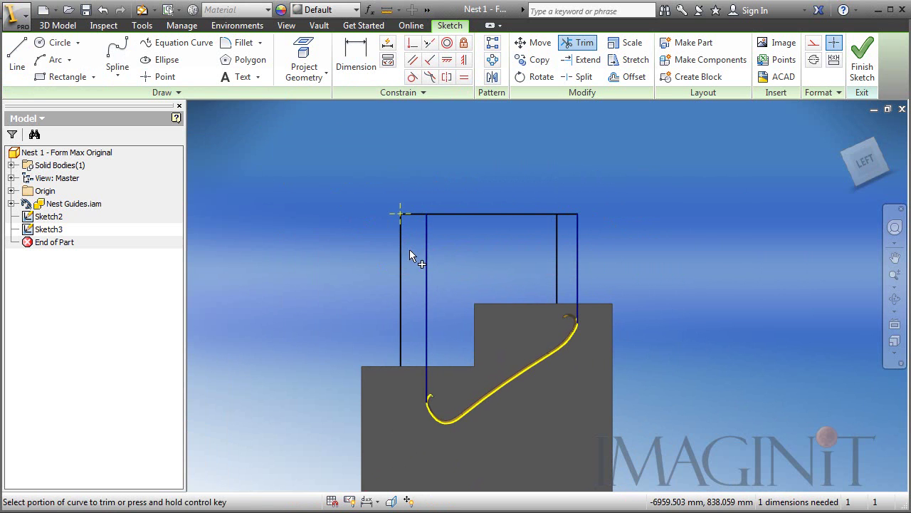
- Finish the second profile sketch on the block's side face
{"action": "scroll", "coordinate": [422, 238], "scroll_direction": "down", "scroll_amount": 3}
{"action": "scroll", "coordinate": [423, 238], "scroll_direction": "up", "scroll_amount": 6}
{"action": "middle_click_drag", "start_coordinate": [471, 248], "coordinate": [424, 262], "text": "shift"}
{"action": "middle_click_drag", "start_coordinate": [552, 267], "coordinate": [565, 264]}
{"action": "scroll", "coordinate": [546, 241], "scroll_direction": "up", "scroll_amount": 4}
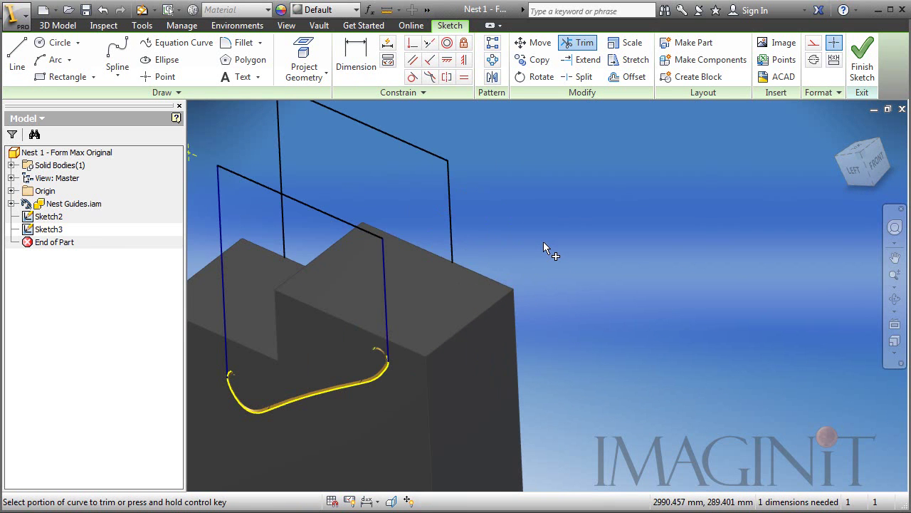
{"action": "left_click", "coordinate": [862, 58]}
{"action": "middle_click_drag", "start_coordinate": [626, 239], "coordinate": [707, 269]}
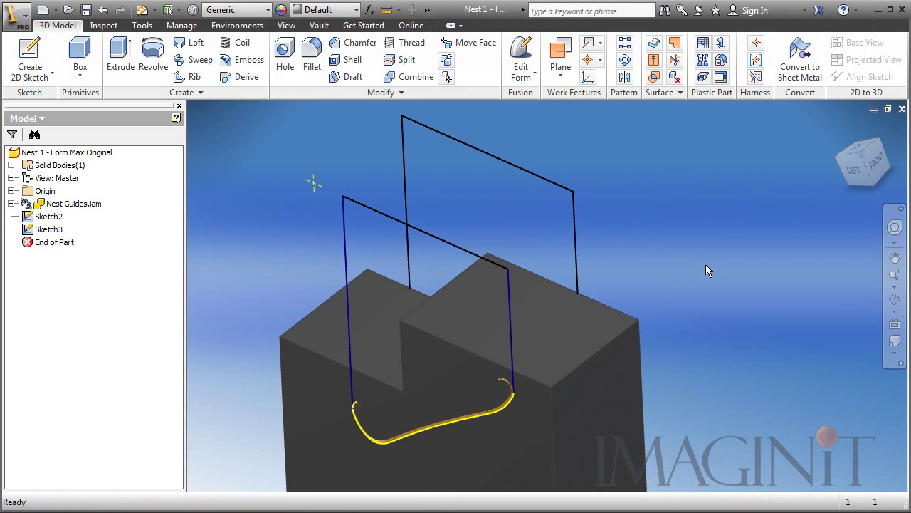
- Preview an Extrude of the second profile to test that it forms a closed region, without creating the feature
{"action": "left_click", "coordinate": [121, 54]}
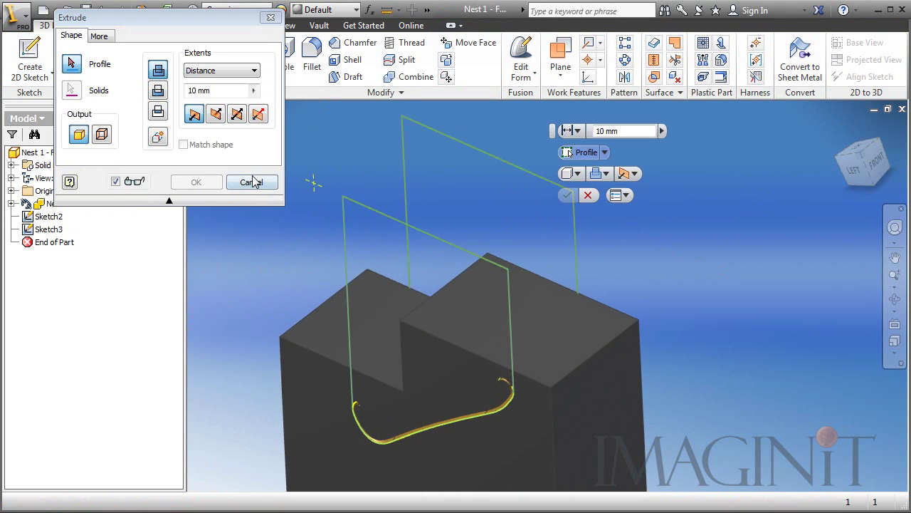
{"action": "left_click", "coordinate": [364, 281]}
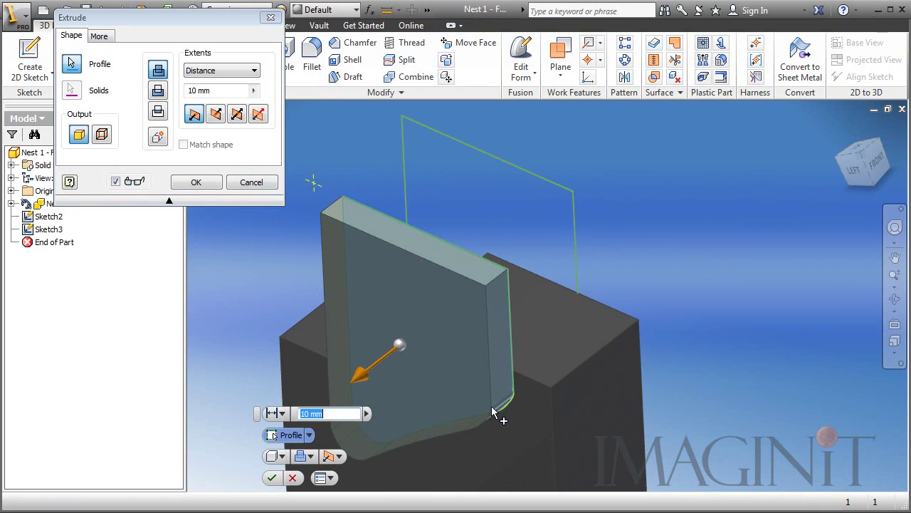
{"action": "left_click", "coordinate": [248, 185]}
{"action": "middle_click_drag", "start_coordinate": [236, 228], "coordinate": [295, 221]}
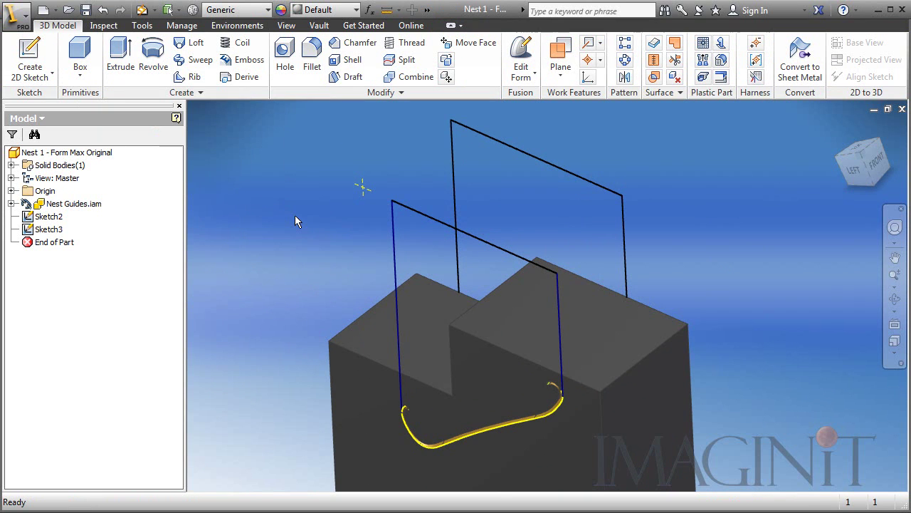
- Start a Loft as a new solid and use the Sketch2 and Sketch3 profiles as its sections
{"action": "left_click", "coordinate": [187, 44]}
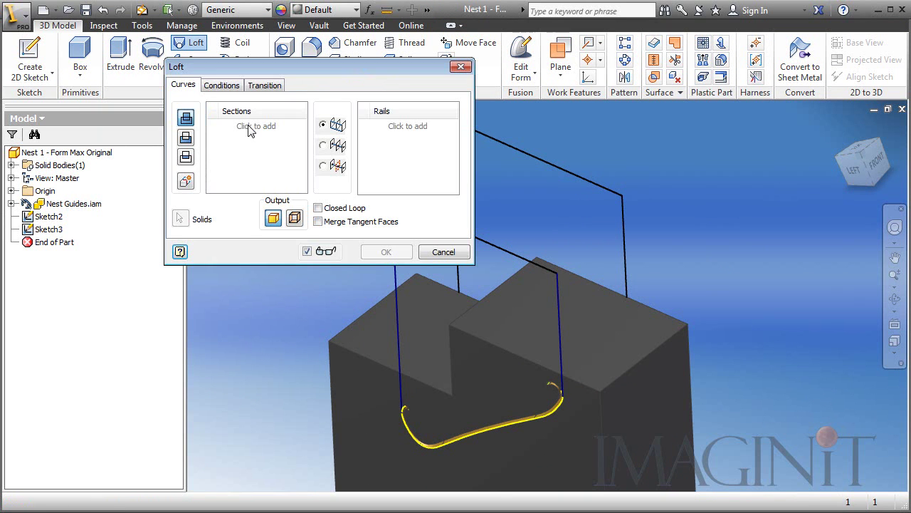
{"action": "left_click", "coordinate": [188, 183]}
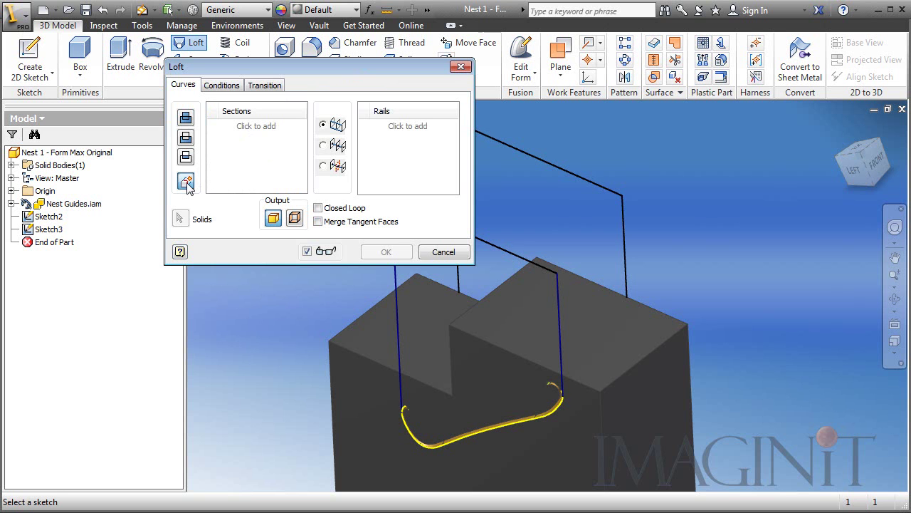
{"action": "middle_click_drag", "start_coordinate": [271, 346], "coordinate": [392, 331]}
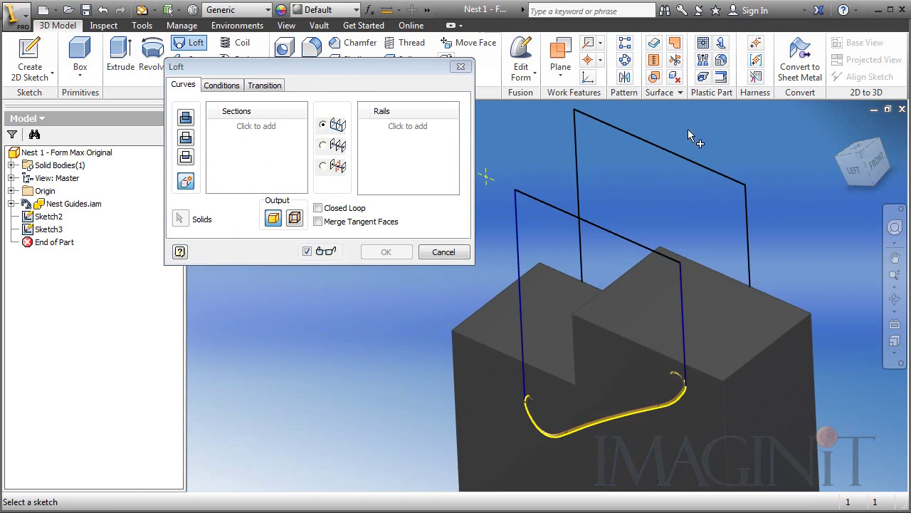
{"action": "left_click", "coordinate": [670, 153]}
{"action": "left_click", "coordinate": [548, 202]}
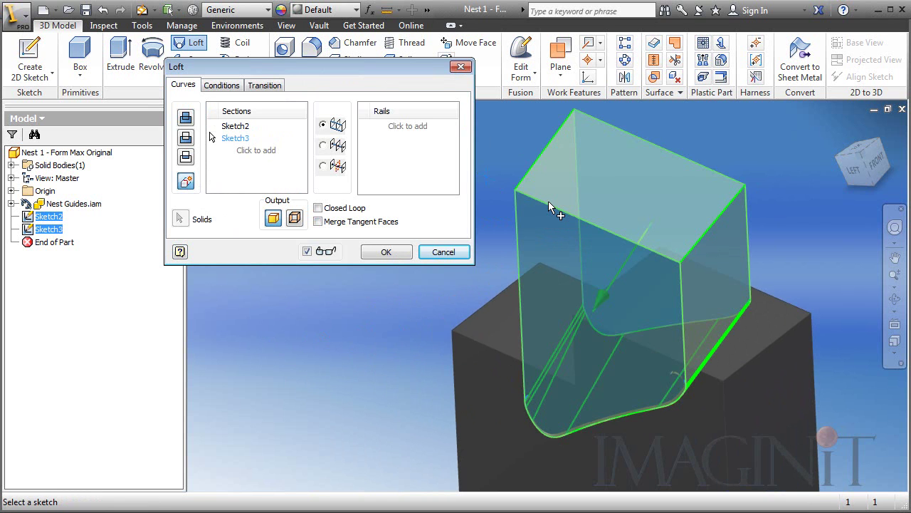
- Add the guide's curved edge at the lower hook's tangent point as the first rail of the loft
{"action": "left_click", "coordinate": [408, 129]}
{"action": "middle_click_drag", "start_coordinate": [404, 339], "coordinate": [407, 301]}
{"action": "middle_click_drag", "start_coordinate": [427, 352], "coordinate": [427, 172]}
{"action": "scroll", "coordinate": [485, 288], "scroll_direction": "down", "scroll_amount": 2}
{"action": "scroll", "coordinate": [543, 320], "scroll_direction": "down", "scroll_amount": 2}
{"action": "scroll", "coordinate": [507, 295], "scroll_direction": "down", "scroll_amount": 2}
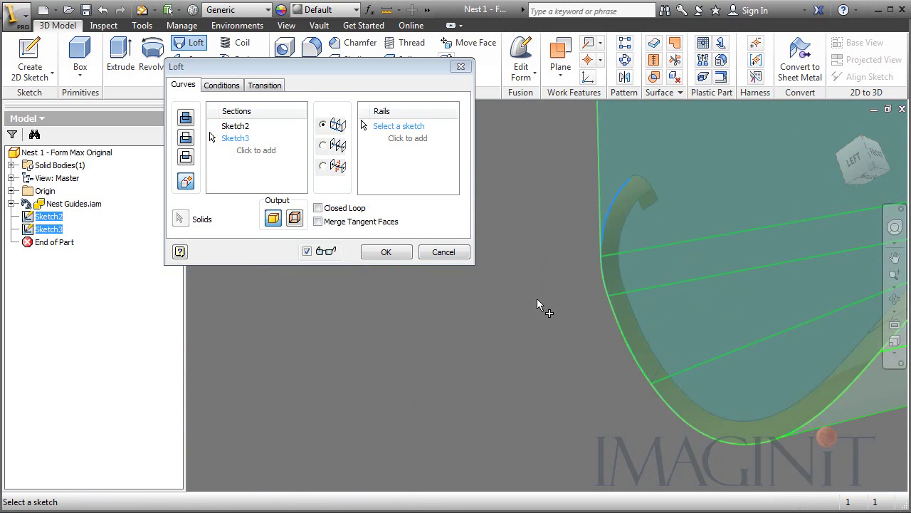
{"action": "middle_click_drag", "start_coordinate": [540, 299], "coordinate": [516, 299]}
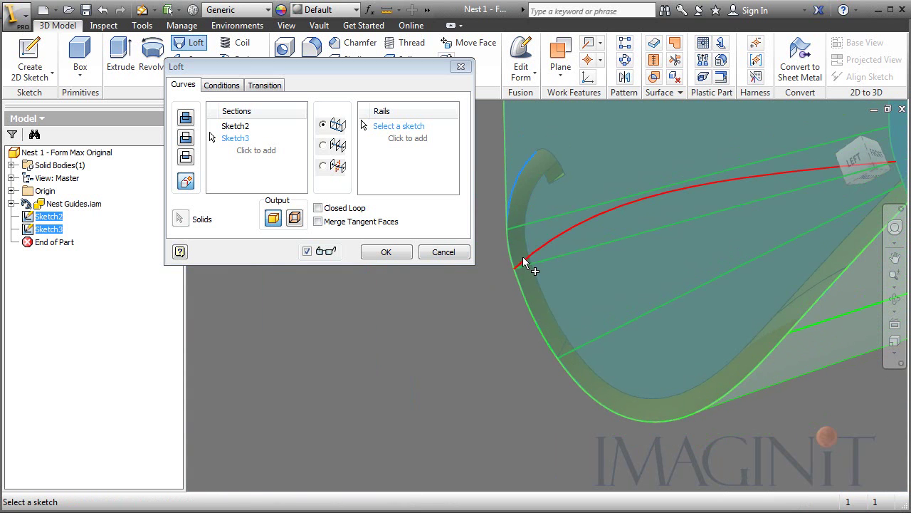
{"action": "left_click", "coordinate": [523, 262]}
- Add the guide edge at the upper hook's tangent point as the second rail of the loft
{"action": "scroll", "coordinate": [520, 298], "scroll_direction": "up", "scroll_amount": 5}
{"action": "middle_click_drag", "start_coordinate": [519, 303], "coordinate": [596, 311], "text": "shift"}
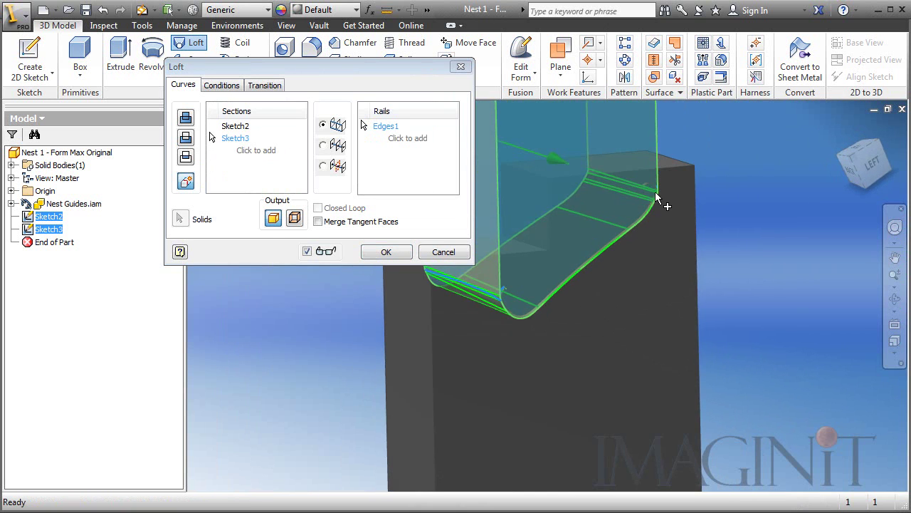
{"action": "scroll", "coordinate": [675, 186], "scroll_direction": "down", "scroll_amount": 4}
{"action": "scroll", "coordinate": [675, 186], "scroll_direction": "down", "scroll_amount": 2}
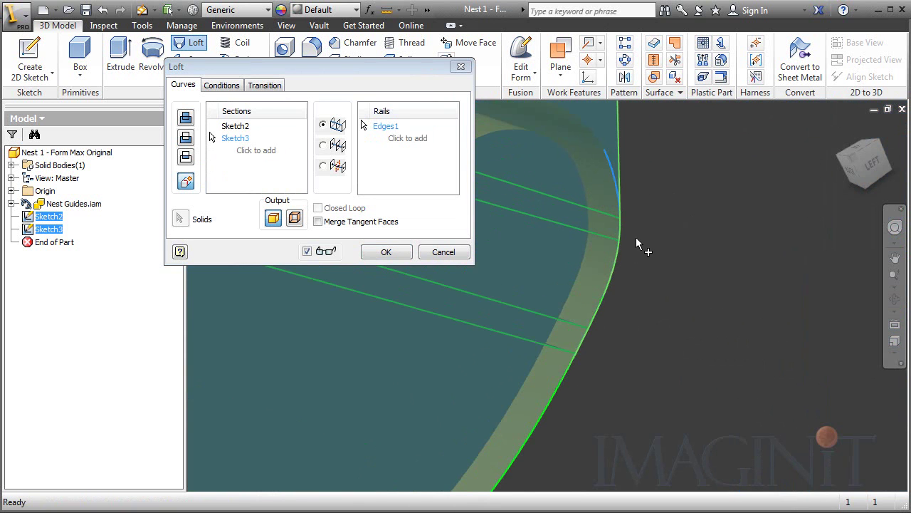
{"action": "left_click", "coordinate": [419, 141]}
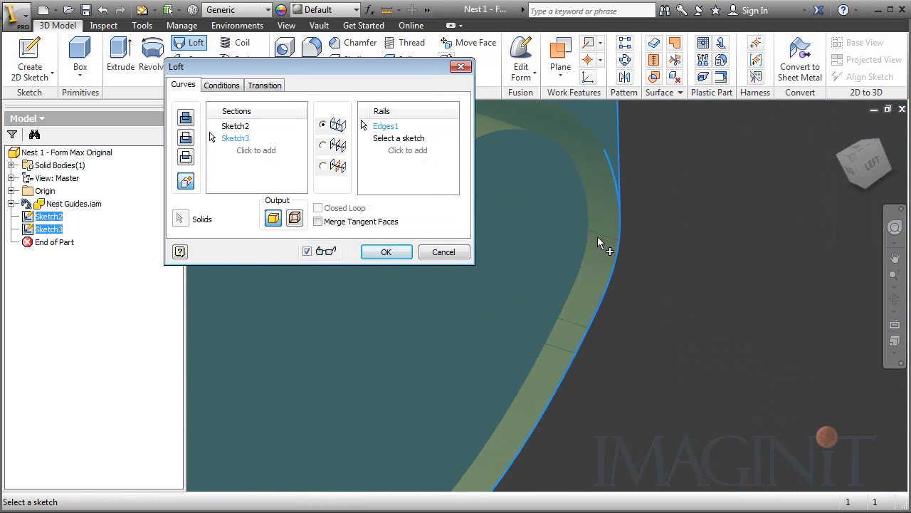
{"action": "middle_click_drag", "start_coordinate": [605, 240], "coordinate": [726, 363], "text": "shift"}
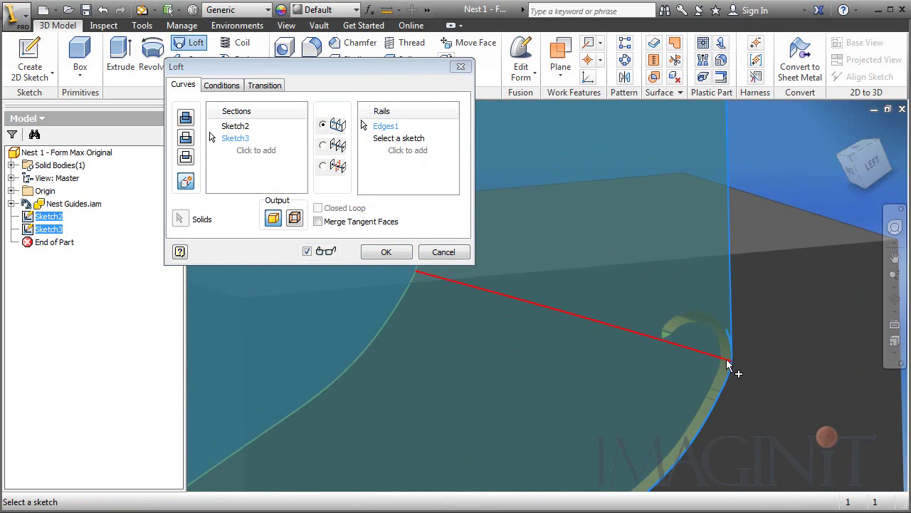
{"action": "left_click", "coordinate": [714, 396]}
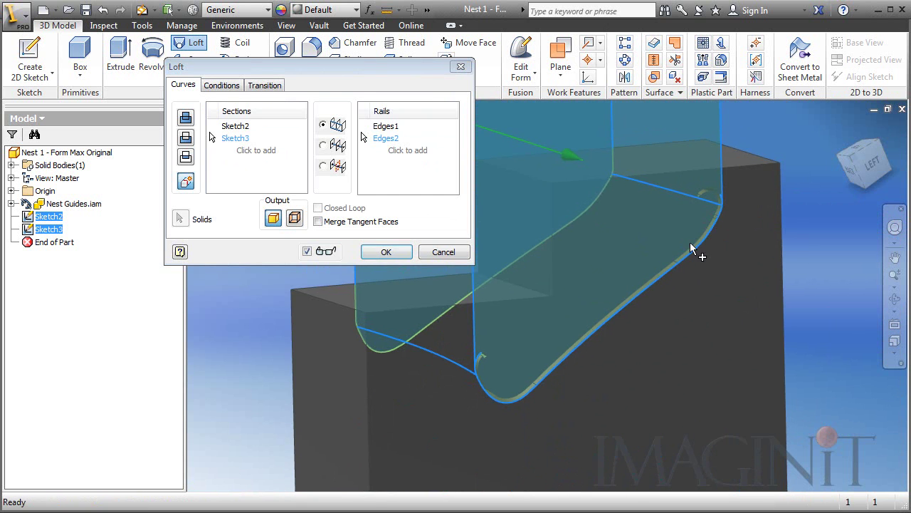
- Create the railed loft between the two profiles as a separate solid body
{"action": "middle_click_drag", "start_coordinate": [553, 382], "coordinate": [583, 361], "text": "shift"}
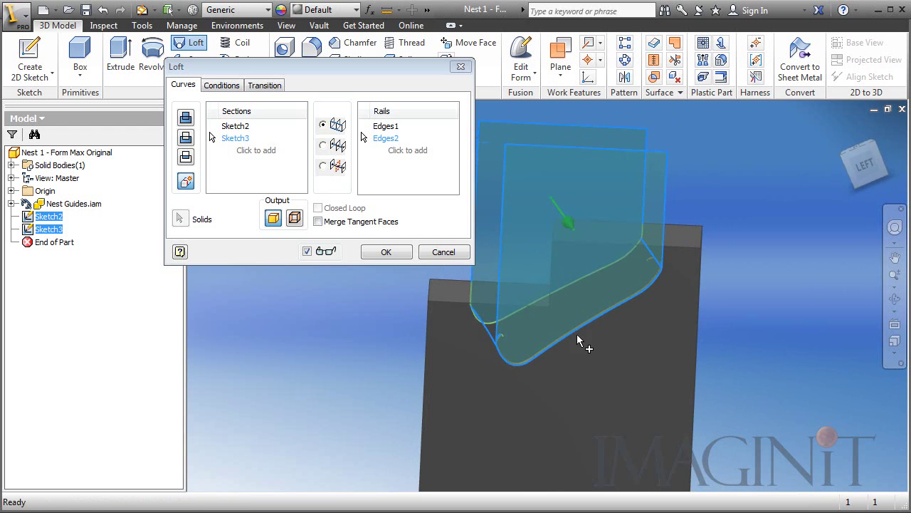
{"action": "middle_click_drag", "start_coordinate": [630, 382], "coordinate": [593, 393], "text": "shift"}
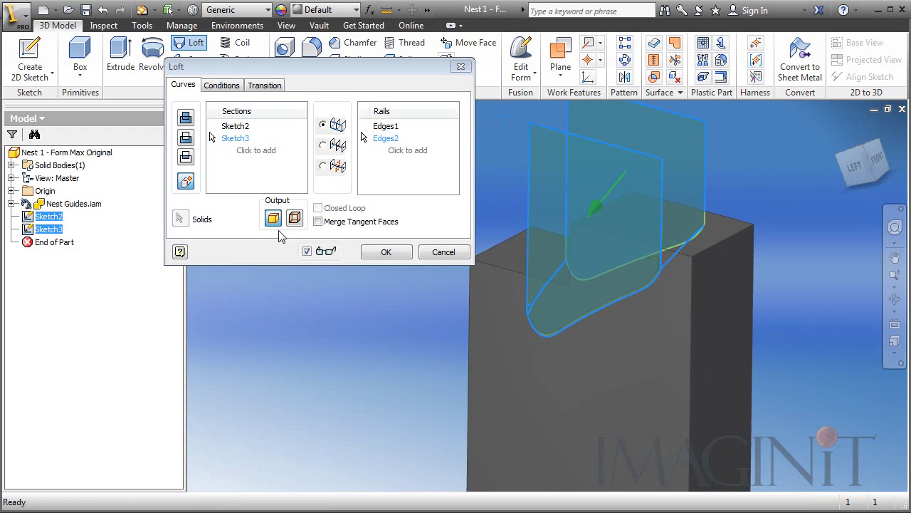
{"action": "left_click", "coordinate": [382, 252]}
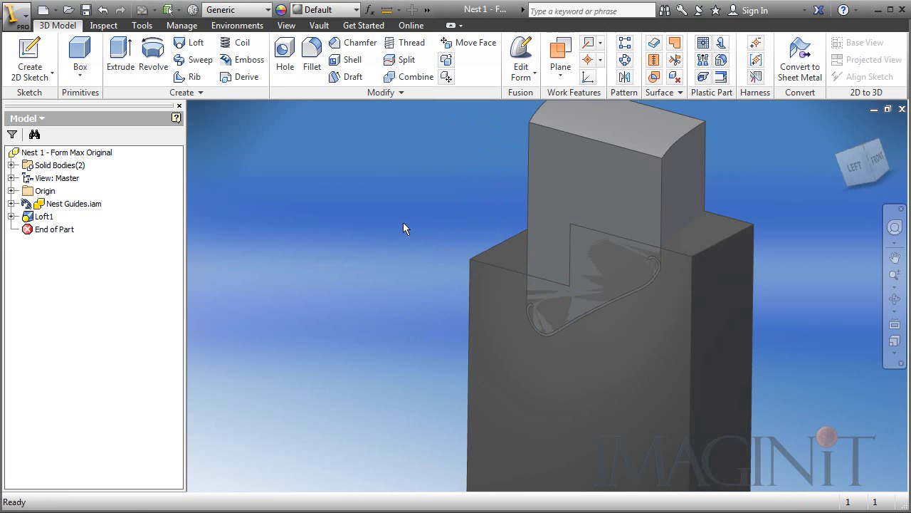
{"action": "middle_click_drag", "start_coordinate": [405, 226], "coordinate": [307, 282]}
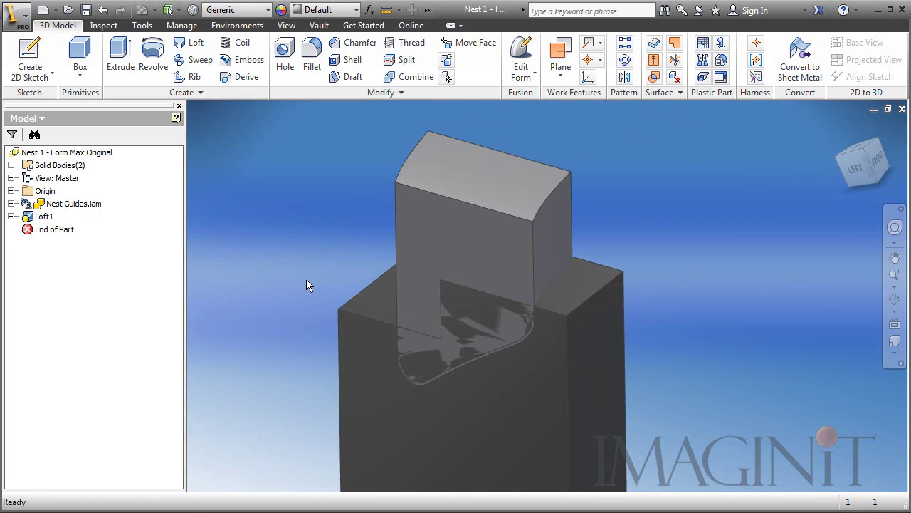
- Hide the lofted solid body Solid2 so that the block's side face and guide outline are exposed
{"action": "left_click", "coordinate": [12, 165]}
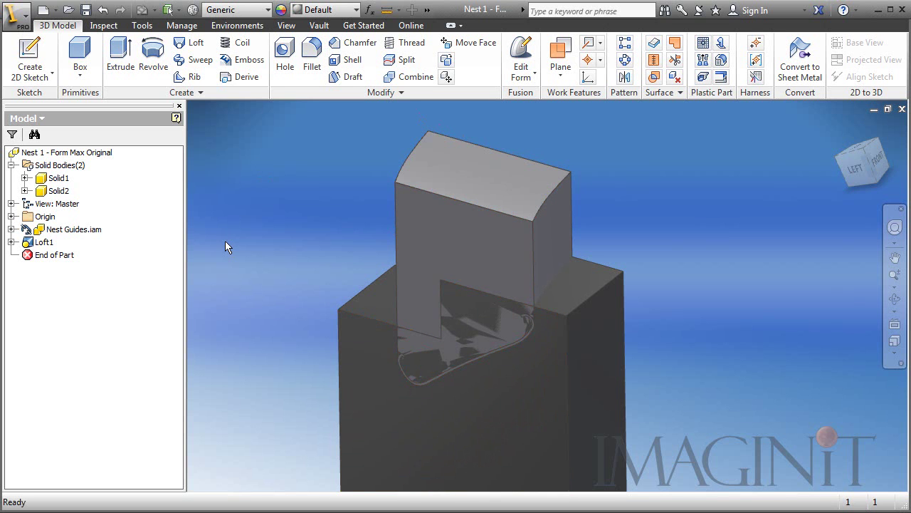
{"action": "right_click", "coordinate": [59, 192]}
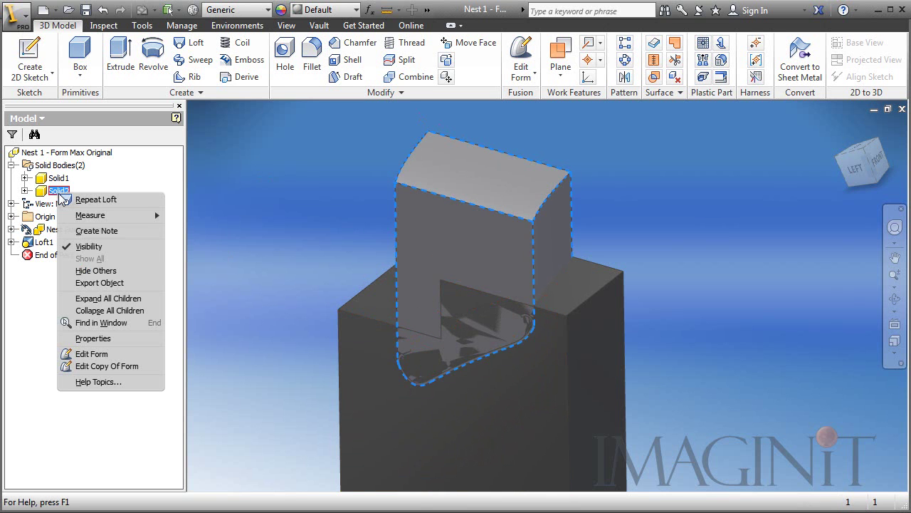
{"action": "left_click", "coordinate": [89, 246]}
{"action": "key", "text": "F2"}
{"action": "left_click_drag", "start_coordinate": [295, 193], "coordinate": [297, 130]}
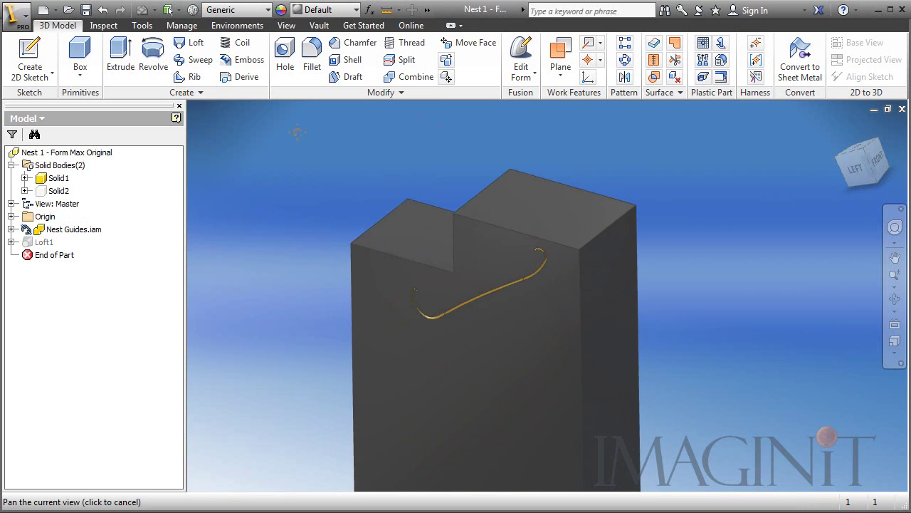
{"action": "key", "text": "F4"}
{"action": "left_click_drag", "start_coordinate": [309, 309], "coordinate": [318, 294]}
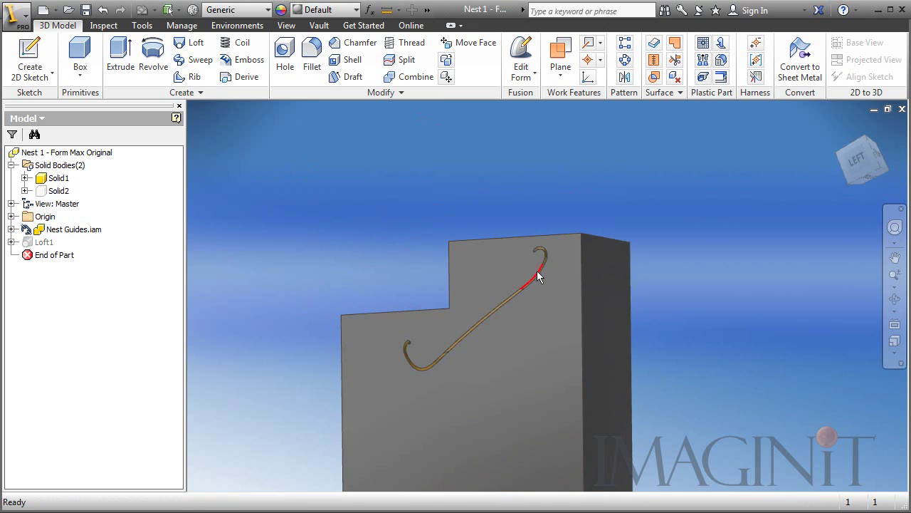
{"action": "middle_click_drag", "start_coordinate": [331, 232], "coordinate": [313, 188]}
- Create a sketch on the block's guide-marked side face and start an Extrude using the main face region as its profile
{"action": "left_click", "coordinate": [30, 59]}
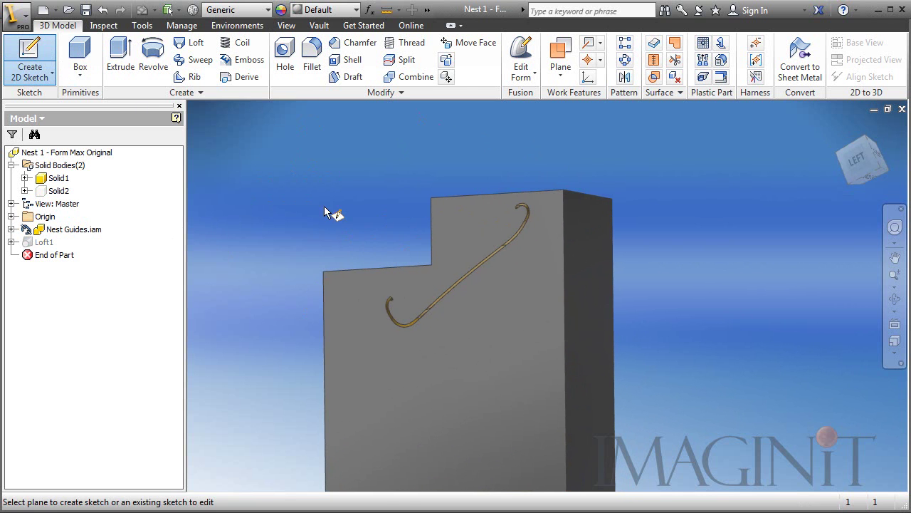
{"action": "left_click", "coordinate": [385, 329]}
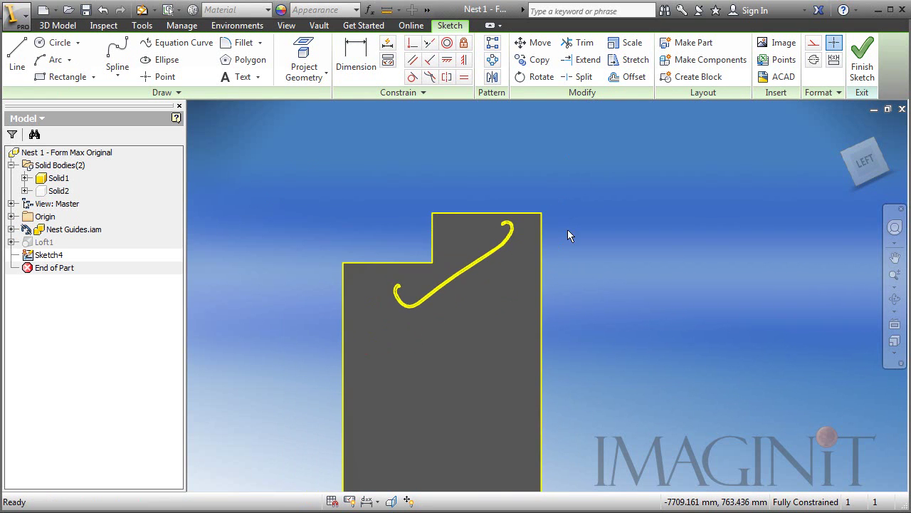
{"action": "key", "text": "e"}
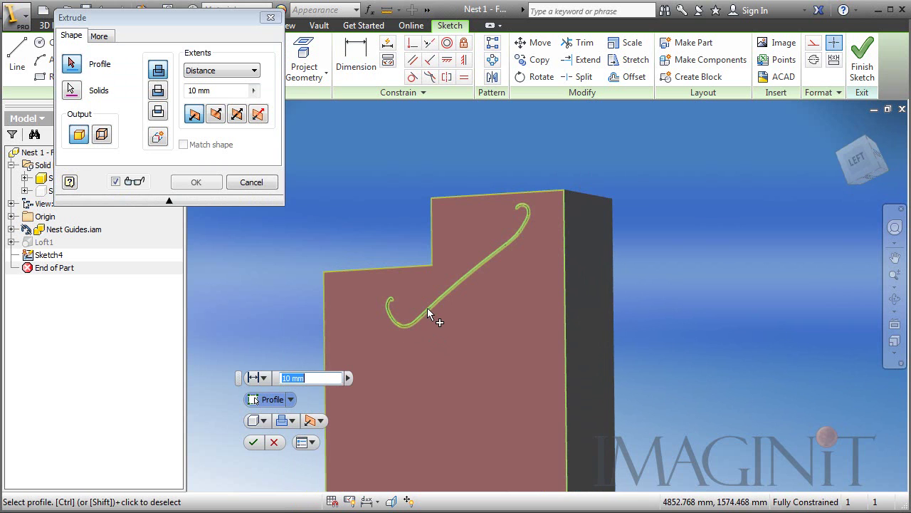
{"action": "left_click", "coordinate": [405, 311]}
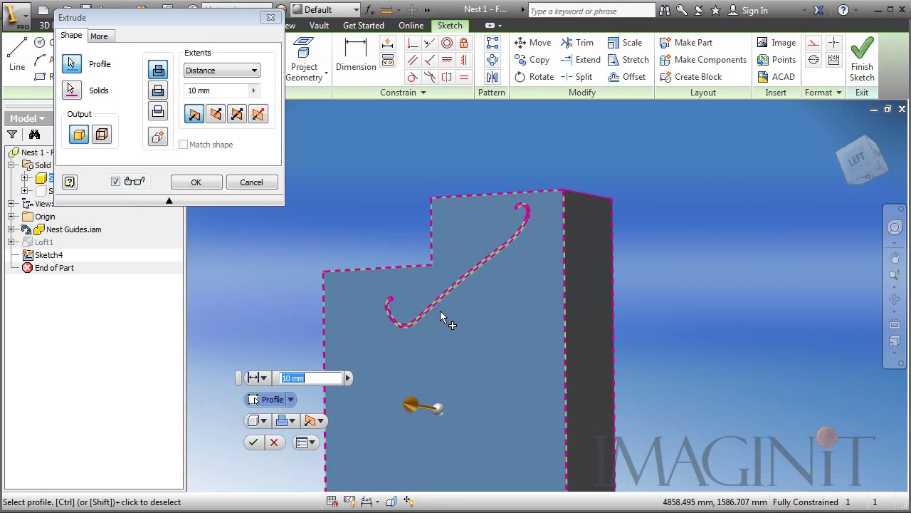
{"action": "scroll", "coordinate": [441, 311], "scroll_direction": "up", "scroll_amount": 10}
{"action": "scroll", "coordinate": [458, 336], "scroll_direction": "down", "scroll_amount": 8}
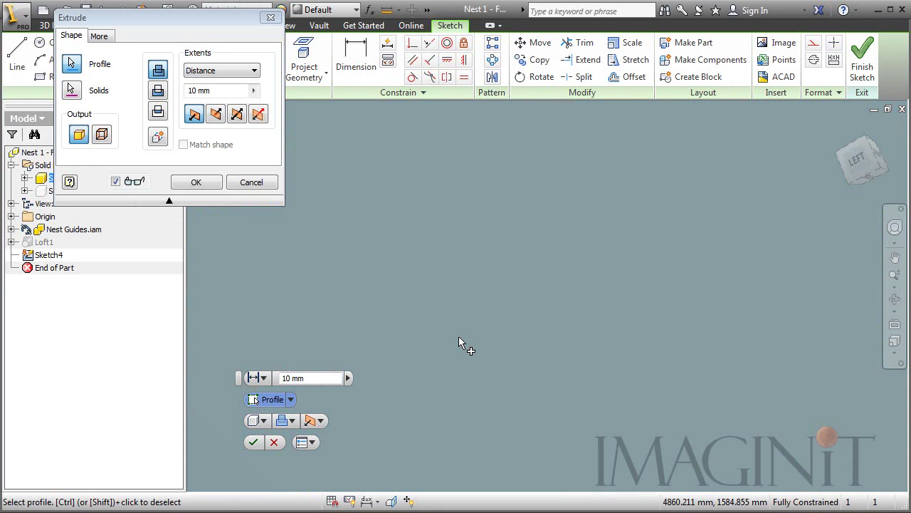
{"action": "middle_click_drag", "start_coordinate": [459, 336], "coordinate": [437, 329], "text": "shift"}
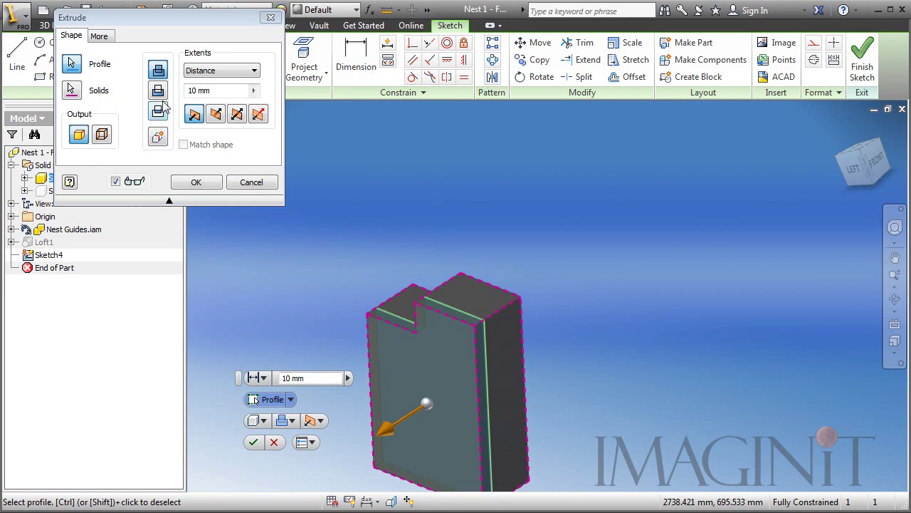
- Set the extrusion's extent to To, ending at the block's opposite side face, and try to create it as a cut
{"action": "left_click", "coordinate": [212, 74]}
{"action": "left_click", "coordinate": [194, 98]}
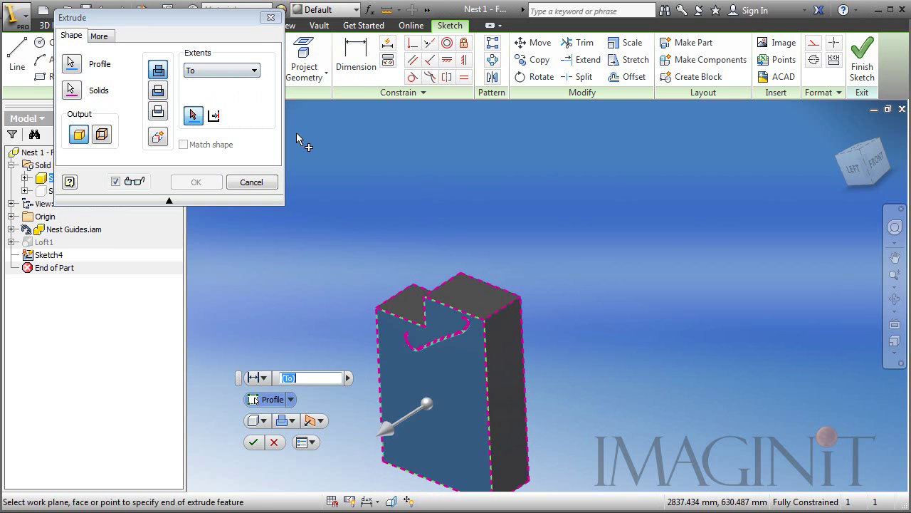
{"action": "middle_click_drag", "start_coordinate": [474, 209], "coordinate": [499, 288], "text": "shift"}
{"action": "left_click", "coordinate": [255, 310]}
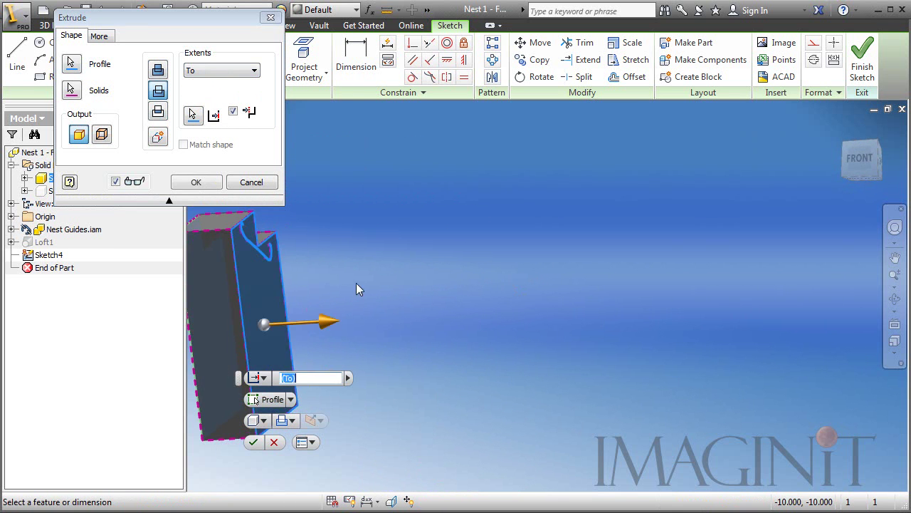
{"action": "middle_click_drag", "start_coordinate": [372, 269], "coordinate": [609, 267]}
{"action": "left_click", "coordinate": [197, 183]}
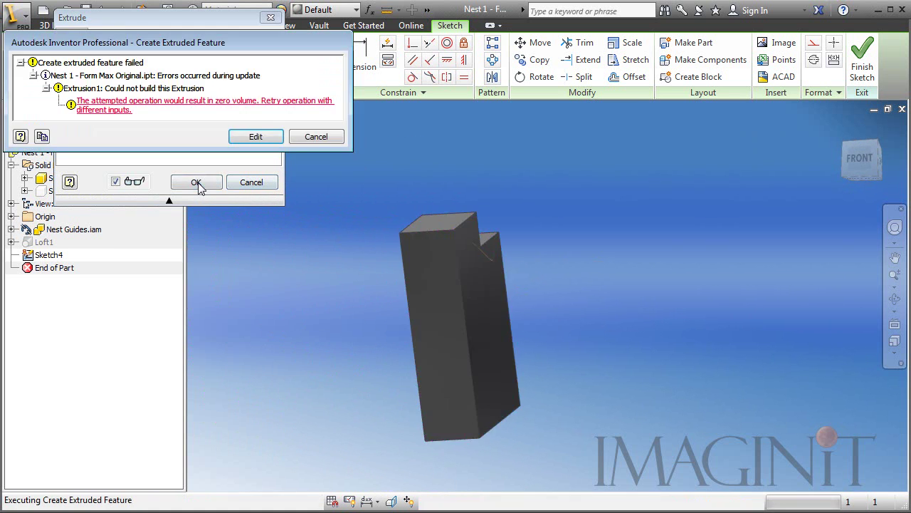
- Change the extrusion's operation to Join and create it through the block
{"action": "left_click", "coordinate": [256, 136]}
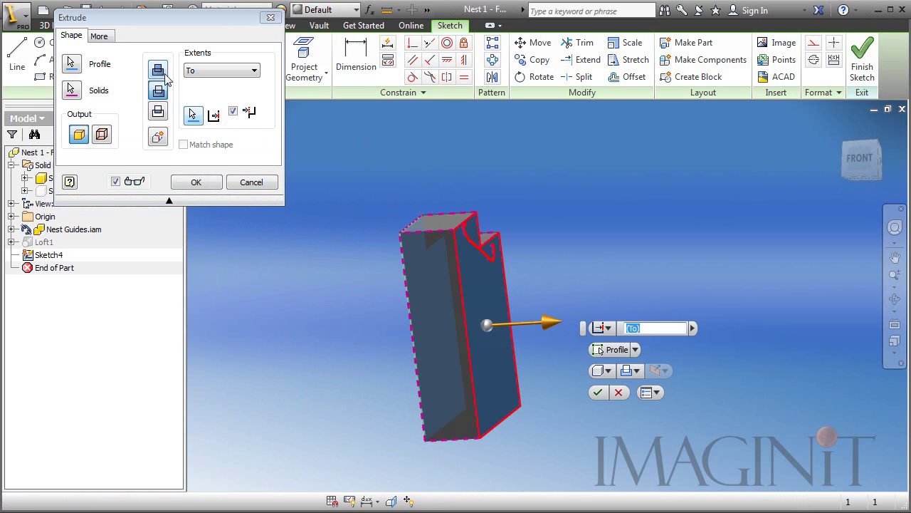
{"action": "left_click", "coordinate": [200, 180]}
{"action": "middle_click_drag", "start_coordinate": [283, 201], "coordinate": [415, 305], "text": "shift"}
{"action": "middle_click_drag", "start_coordinate": [661, 317], "coordinate": [499, 313]}
{"action": "middle_click_drag", "start_coordinate": [453, 257], "coordinate": [432, 252]}
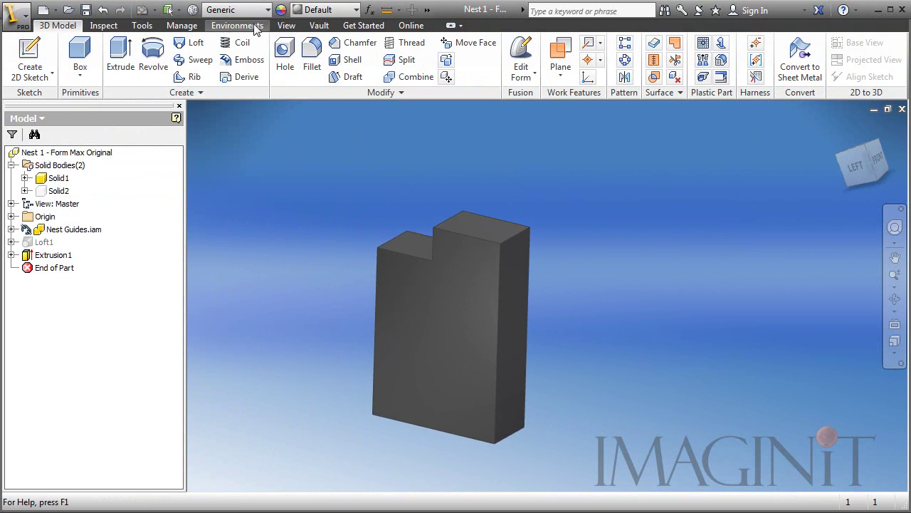
- Apply the Clear - Blue appearance to the part to check the inside of the block
{"action": "left_click", "coordinate": [310, 10]}
{"action": "left_click_drag", "start_coordinate": [425, 111], "coordinate": [425, 80]}
{"action": "left_click", "coordinate": [352, 118]}
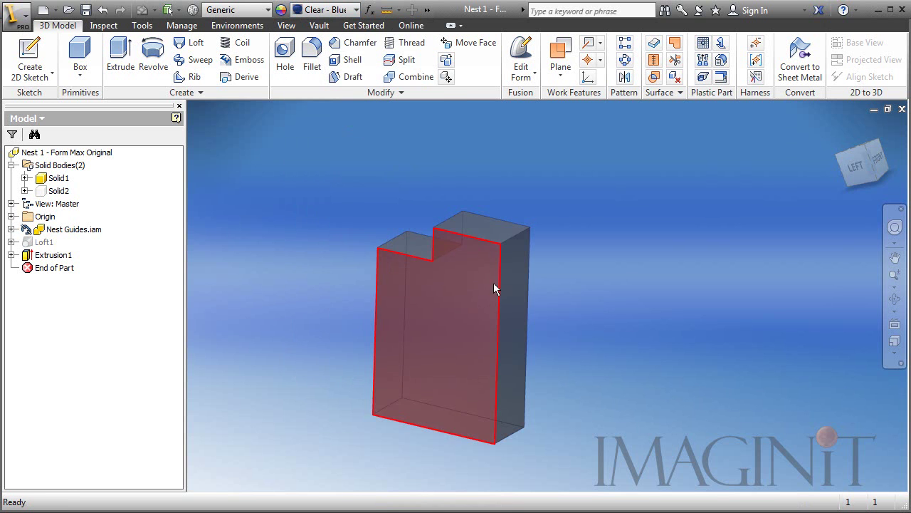
{"action": "scroll", "coordinate": [493, 284], "scroll_direction": "up", "scroll_amount": 3}
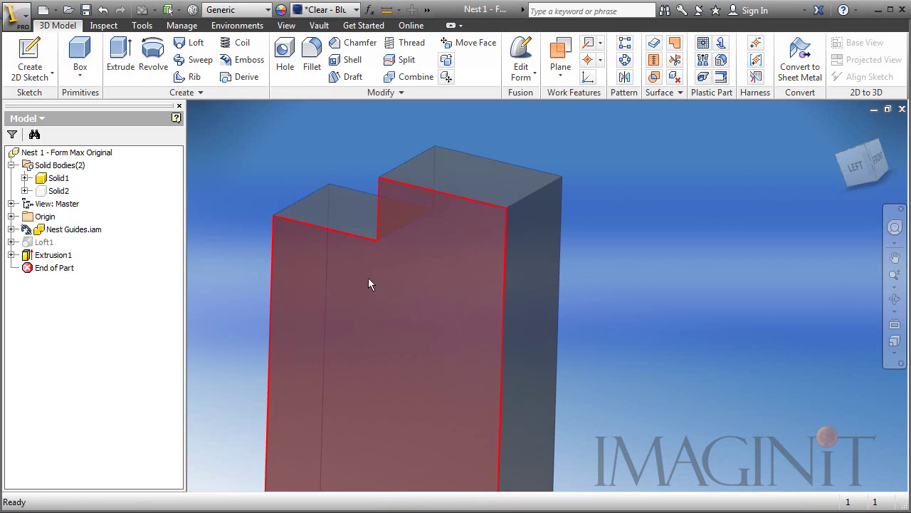
{"action": "middle_click_drag", "start_coordinate": [395, 281], "coordinate": [466, 276]}
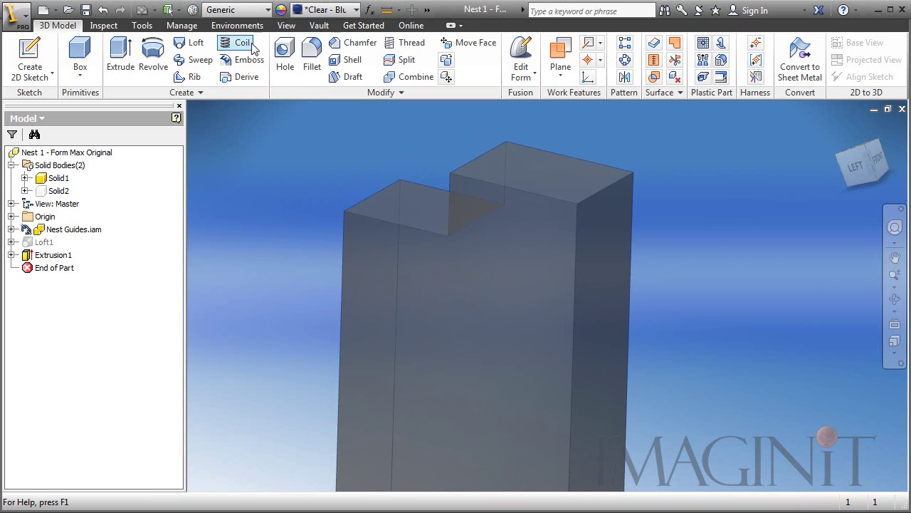
- Return the part's appearance to Default
{"action": "left_click", "coordinate": [326, 10]}
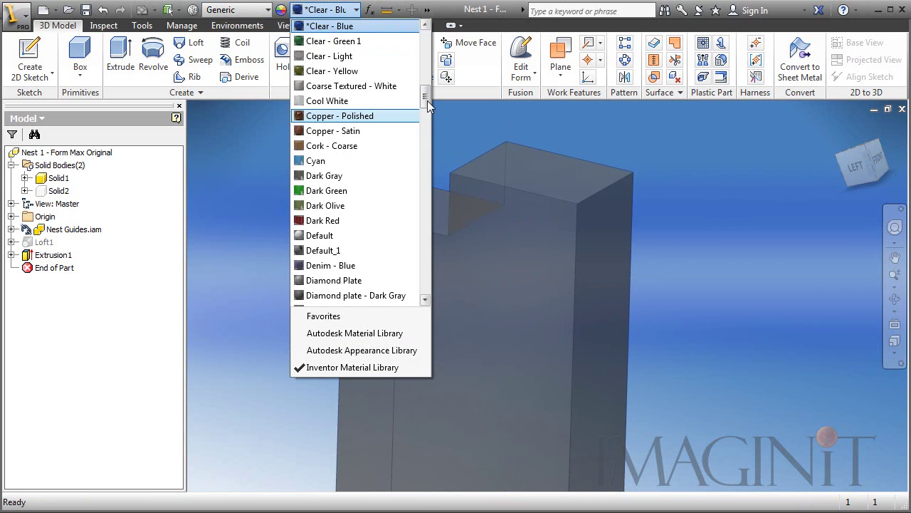
{"action": "left_click_drag", "start_coordinate": [425, 102], "coordinate": [426, 32]}
{"action": "left_click", "coordinate": [354, 27]}
{"action": "scroll", "coordinate": [294, 233], "scroll_direction": "up", "scroll_amount": 3}
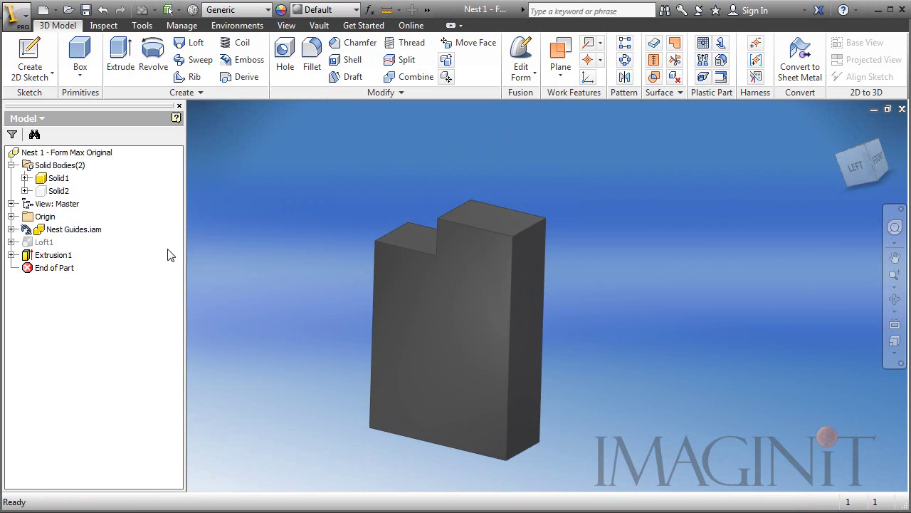
- Make the lofted solid body Solid2 visible again alongside the block
{"action": "right_click", "coordinate": [56, 193]}
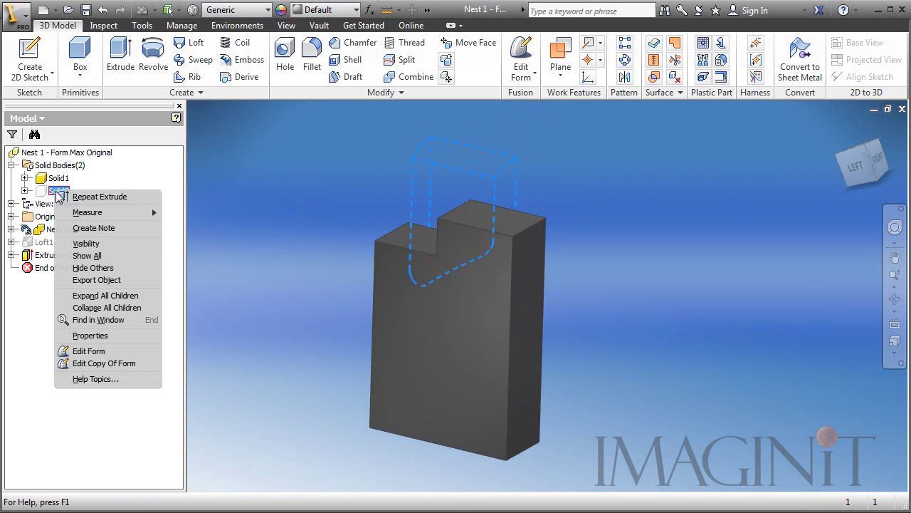
{"action": "left_click", "coordinate": [85, 243]}
{"action": "middle_click_drag", "start_coordinate": [383, 225], "coordinate": [339, 247]}
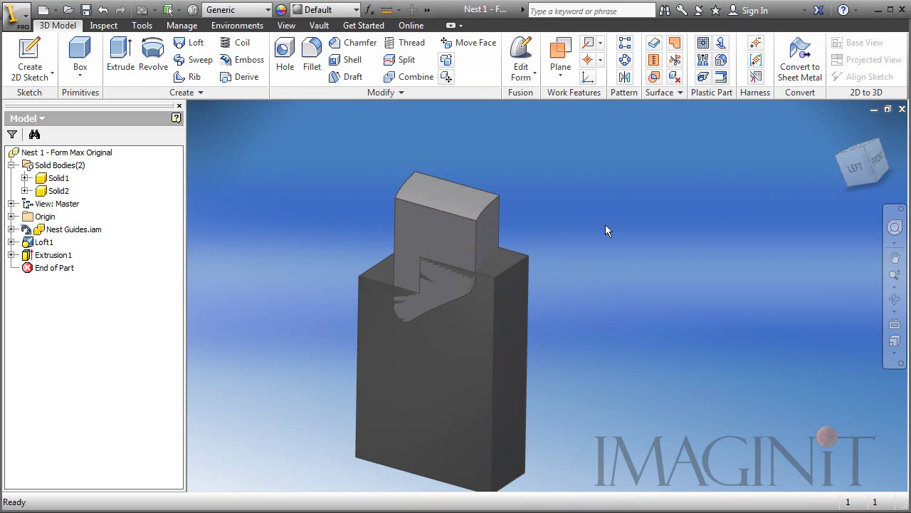
- Combine the bodies with the Cut operation, using the block as the base and the lofted solid as the toolbody
{"action": "left_click", "coordinate": [409, 77]}
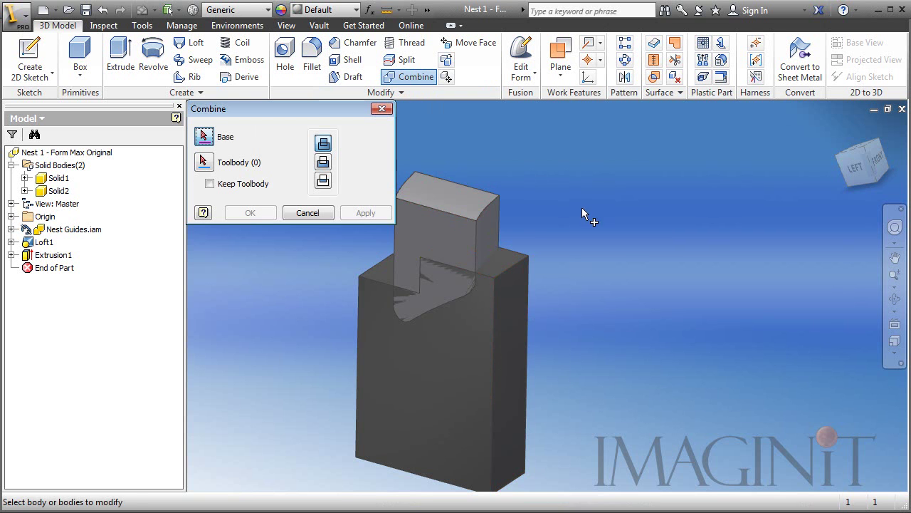
{"action": "middle_click_drag", "start_coordinate": [581, 205], "coordinate": [651, 200]}
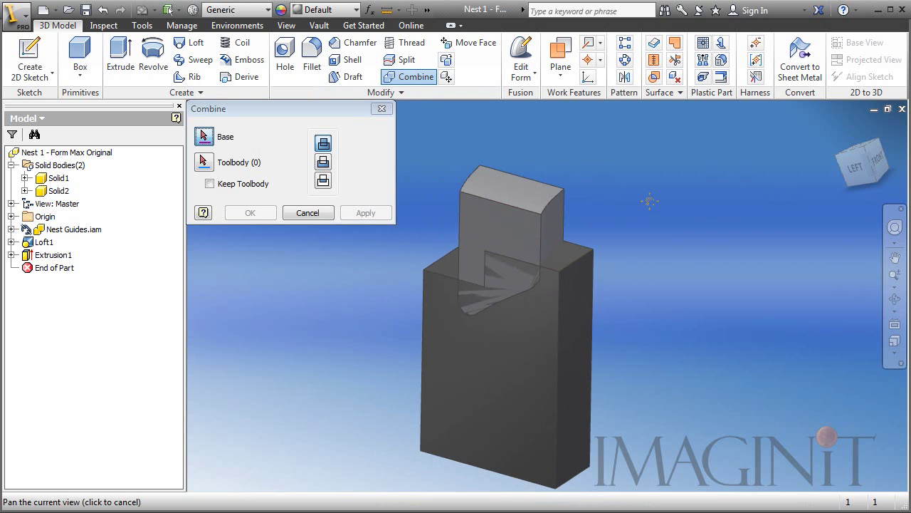
{"action": "left_click", "coordinate": [553, 354]}
{"action": "left_click", "coordinate": [524, 191]}
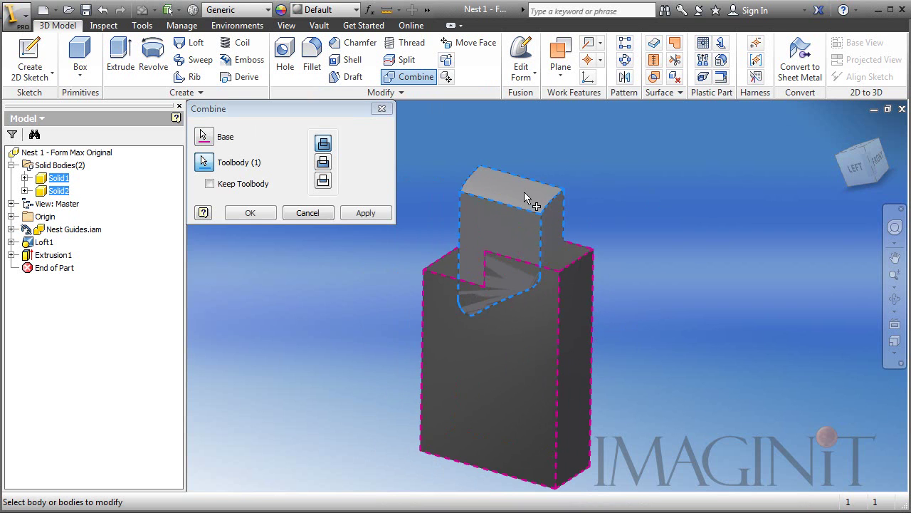
{"action": "left_click", "coordinate": [324, 163]}
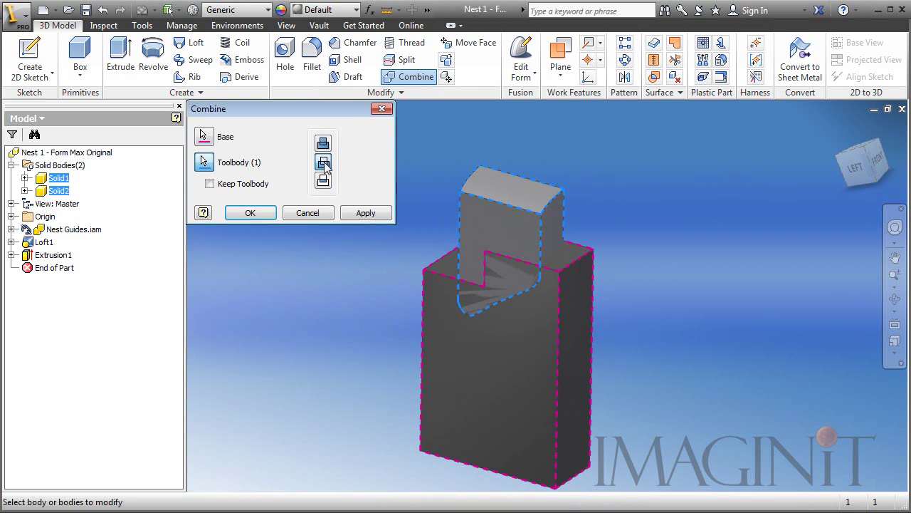
{"action": "left_click", "coordinate": [253, 215]}
- Examine the curved nest pocket cut into the upper end of the block from different angles
{"action": "scroll", "coordinate": [264, 218], "scroll_direction": "up", "scroll_amount": 3}
{"action": "middle_click_drag", "start_coordinate": [268, 226], "coordinate": [407, 285], "text": "shift"}
{"action": "scroll", "coordinate": [451, 271], "scroll_direction": "down", "scroll_amount": 3}
{"action": "middle_click_drag", "start_coordinate": [504, 266], "coordinate": [543, 304]}
{"action": "scroll", "coordinate": [632, 286], "scroll_direction": "down", "scroll_amount": 3}
{"action": "scroll", "coordinate": [632, 286], "scroll_direction": "up", "scroll_amount": 4}
{"action": "scroll", "coordinate": [543, 305], "scroll_direction": "up", "scroll_amount": 4}
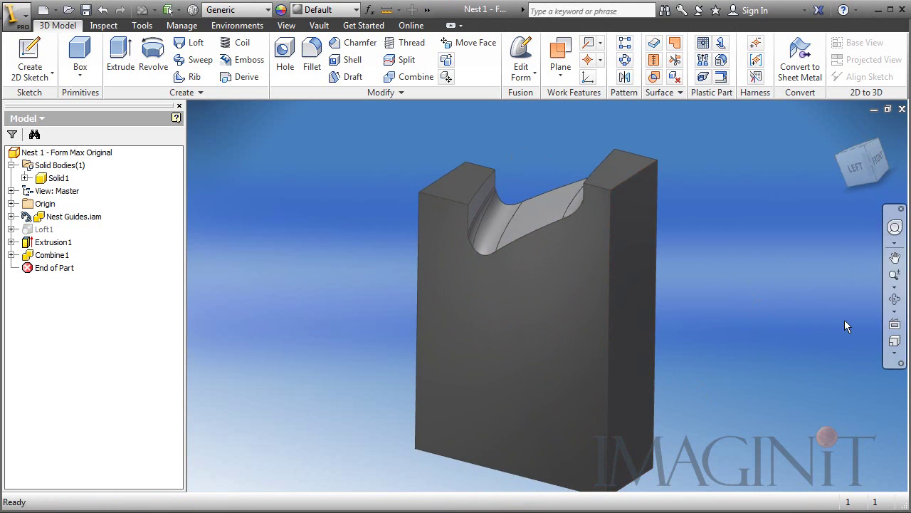
{"action": "left_click", "coordinate": [895, 303]}
{"action": "left_click_drag", "start_coordinate": [549, 305], "coordinate": [592, 301]}
{"action": "key", "text": "Escape"}
{"action": "mouse_move", "coordinate": [499, 358]}
{"action": "middle_mouse_down", "text": "shift"}
{"action": "mouse_move", "coordinate": [525, 346]}
{"action": "mouse_move", "coordinate": [647, 335]}
{"action": "mouse_move", "coordinate": [533, 350]}
{"action": "mouse_move", "coordinate": [504, 370]}
{"action": "mouse_move", "coordinate": [522, 346]}
{"action": "mouse_move", "coordinate": [616, 325]}
{"action": "mouse_move", "coordinate": [605, 309]}
{"action": "mouse_move", "coordinate": [549, 350]}
{"action": "mouse_move", "coordinate": [504, 355]}
{"action": "mouse_move", "coordinate": [502, 365]}
{"action": "middle_mouse_up", "text": "shift"}
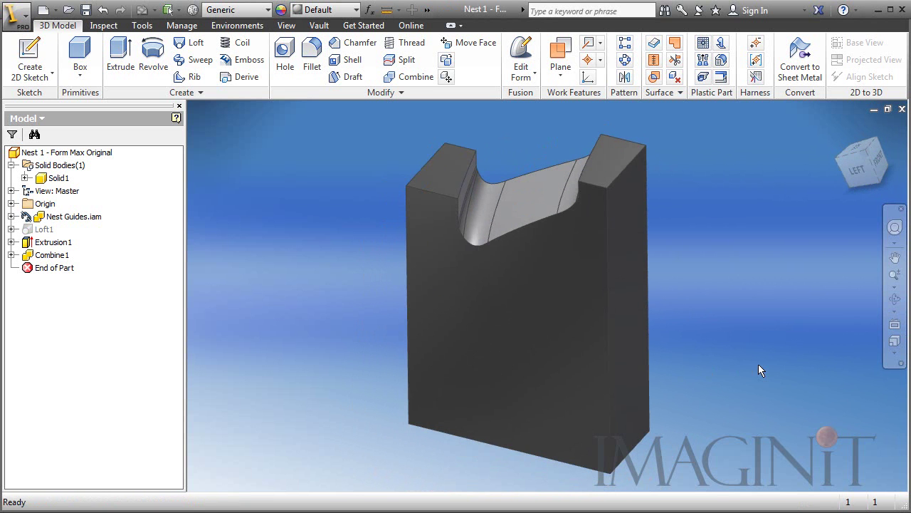